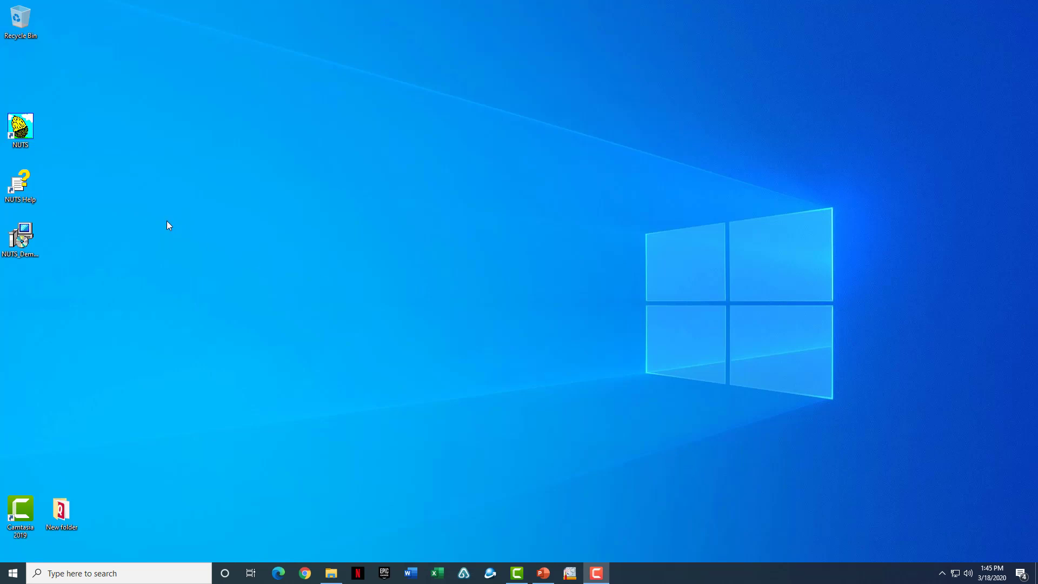
- Launch NUTS, dismiss the version and licence notice, and bring up the File Menu commands
click(37, 135)
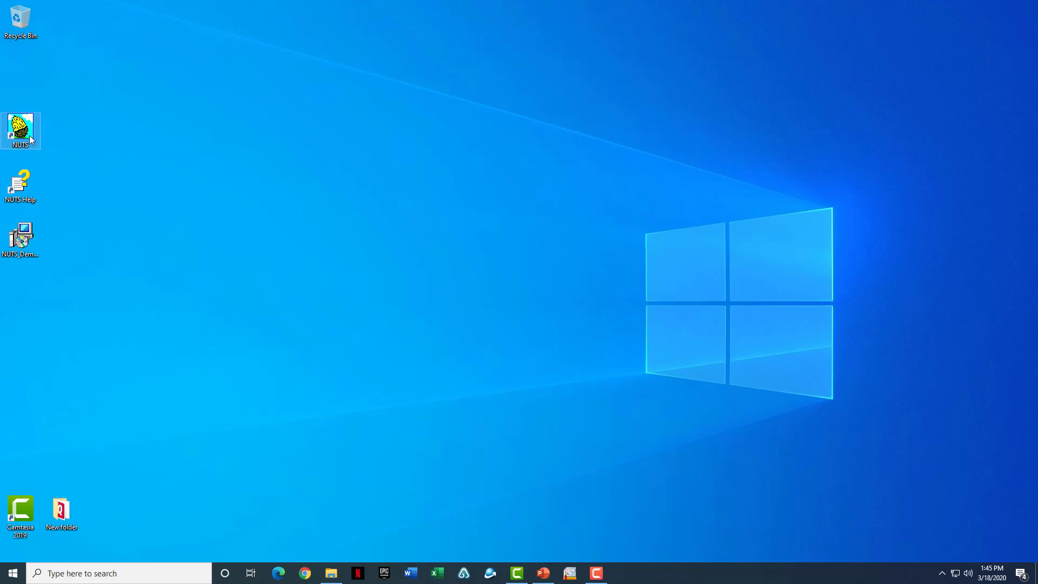
double_click(30, 135)
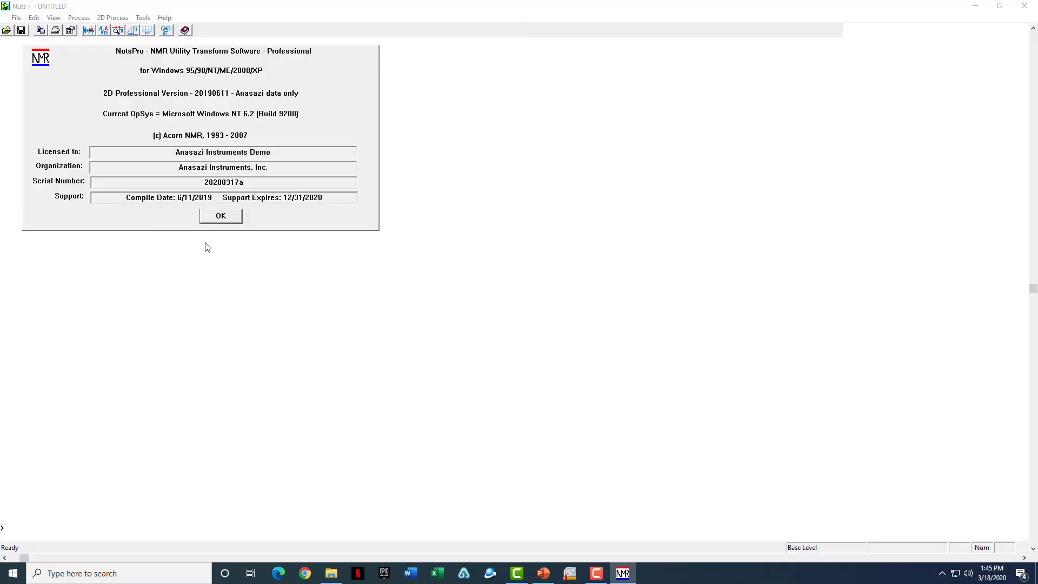
click(221, 216)
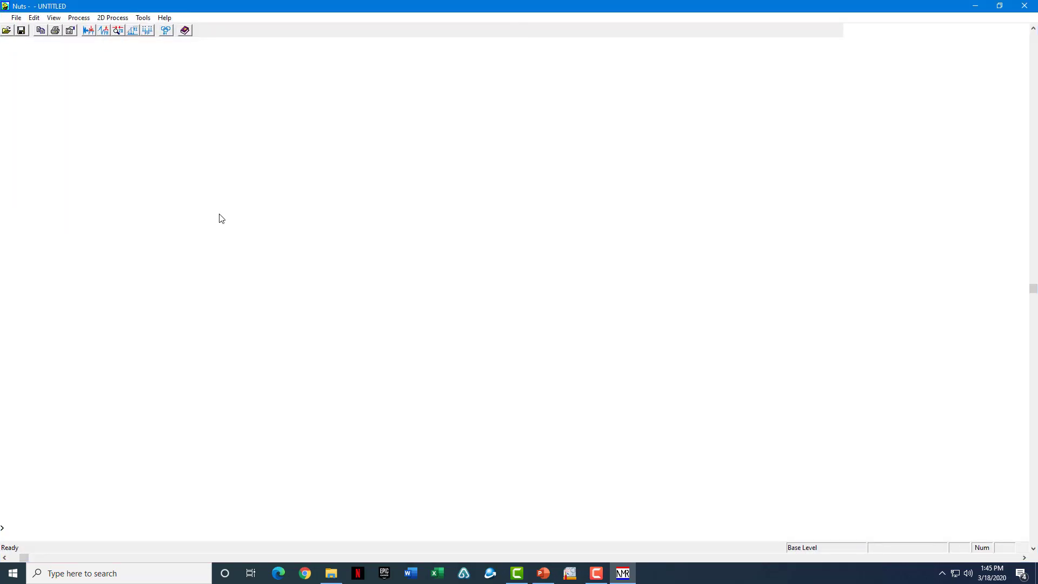
right_click(400, 194)
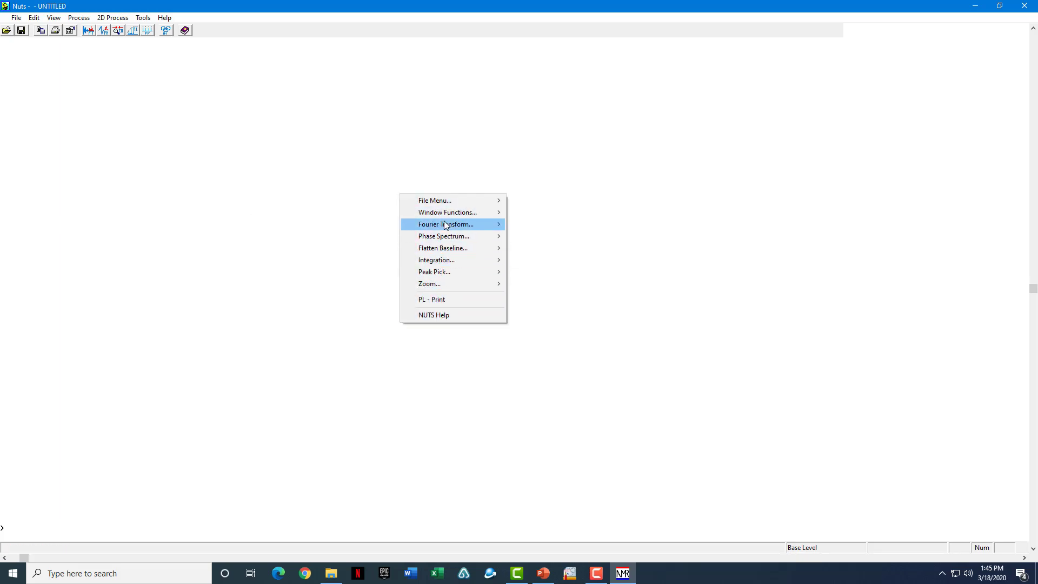
mouse_move(448, 204)
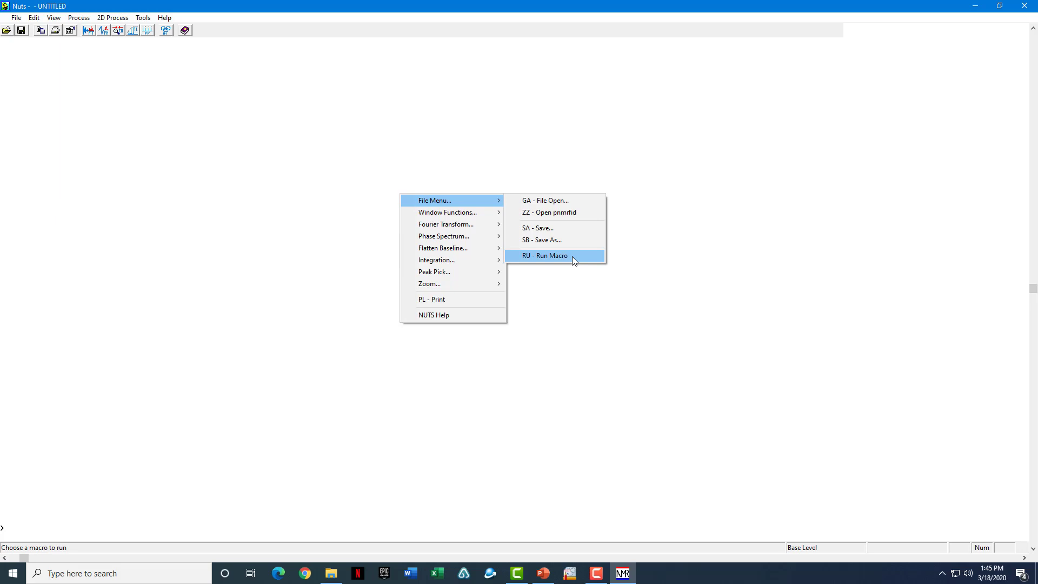
- Run the aii_C13 macro via RU - Run Macro
click(573, 258)
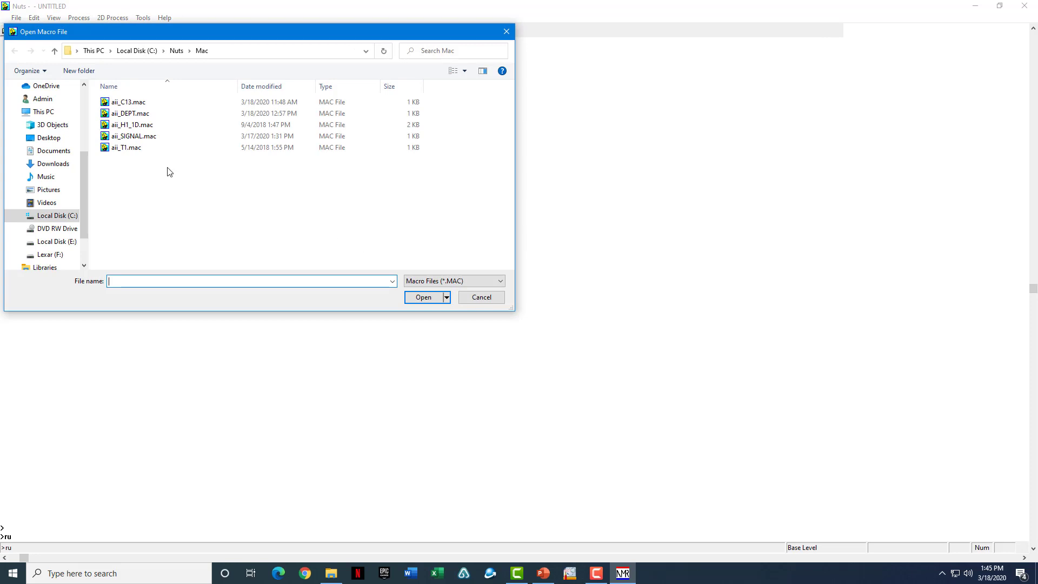
click(144, 106)
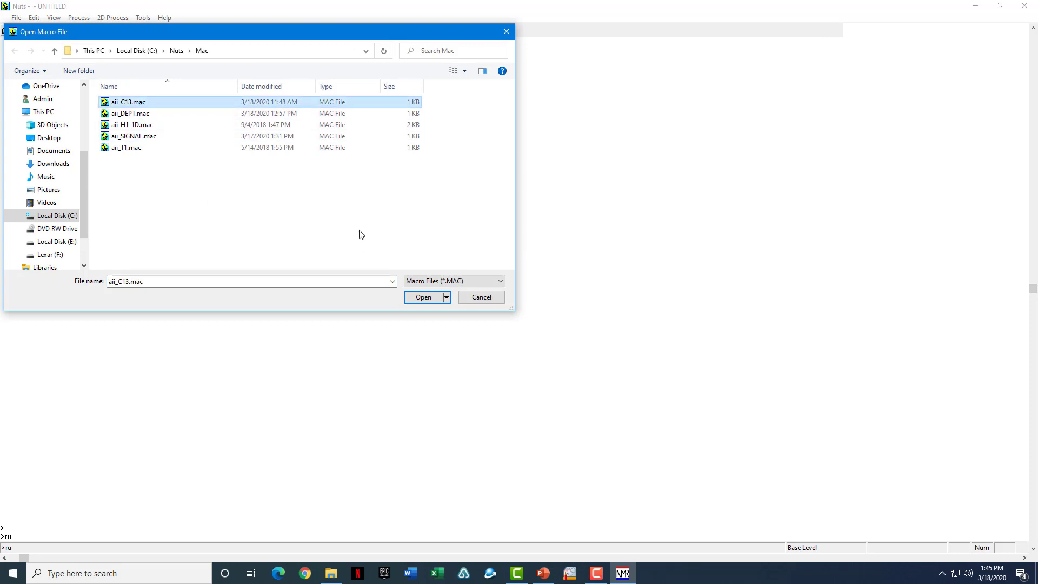
click(424, 296)
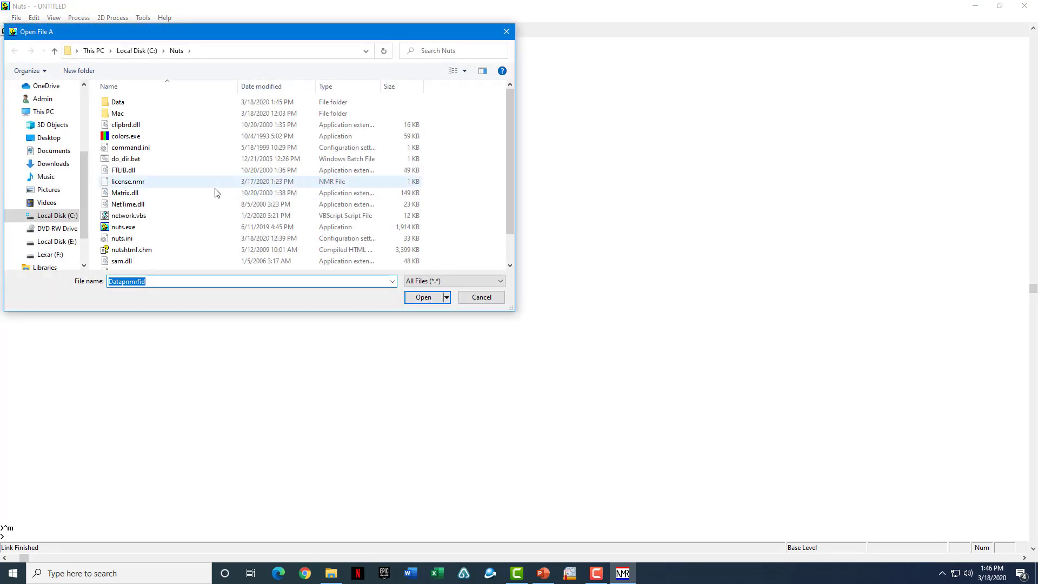
- Choose propylbenzoate.c13 in the Nuts Data folder as the data file
double_click(150, 103)
click(148, 125)
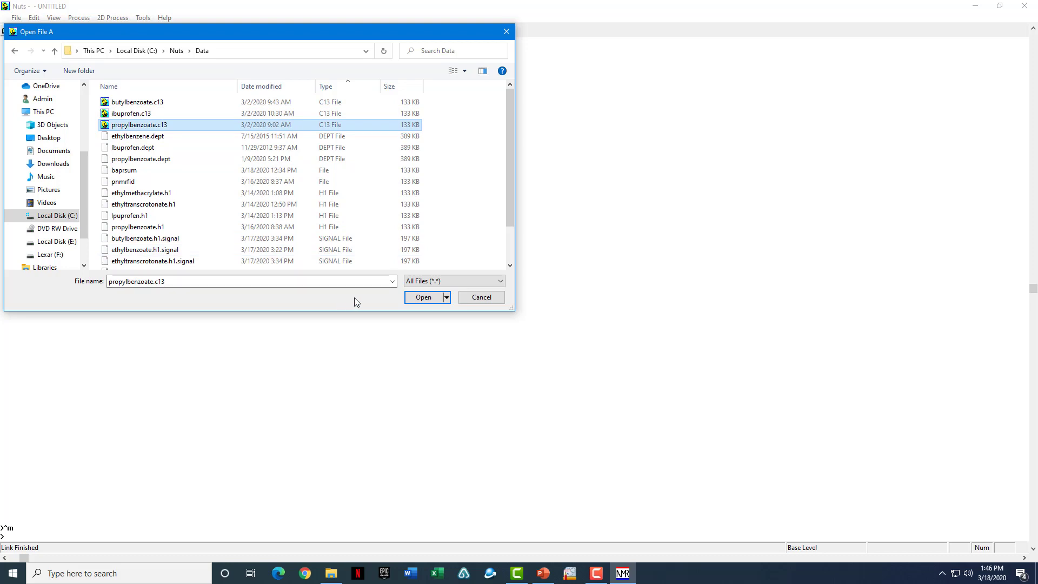
click(178, 136)
click(187, 204)
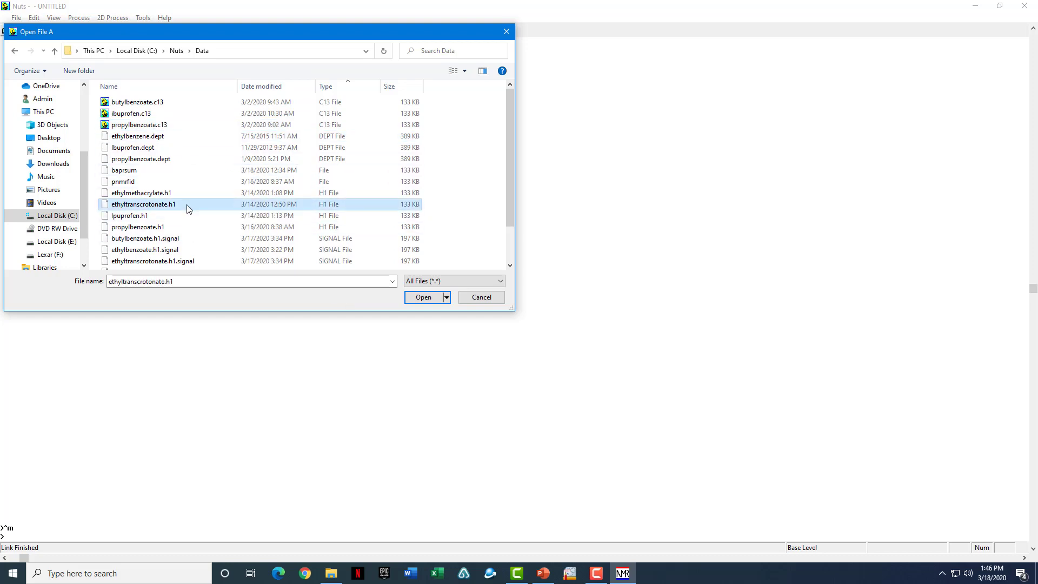
click(189, 239)
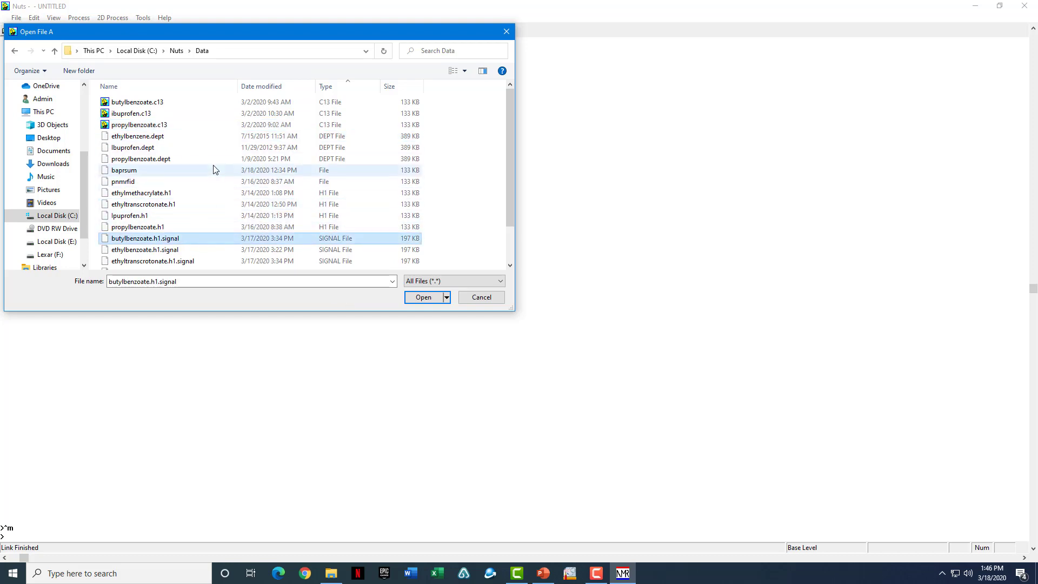
click(173, 125)
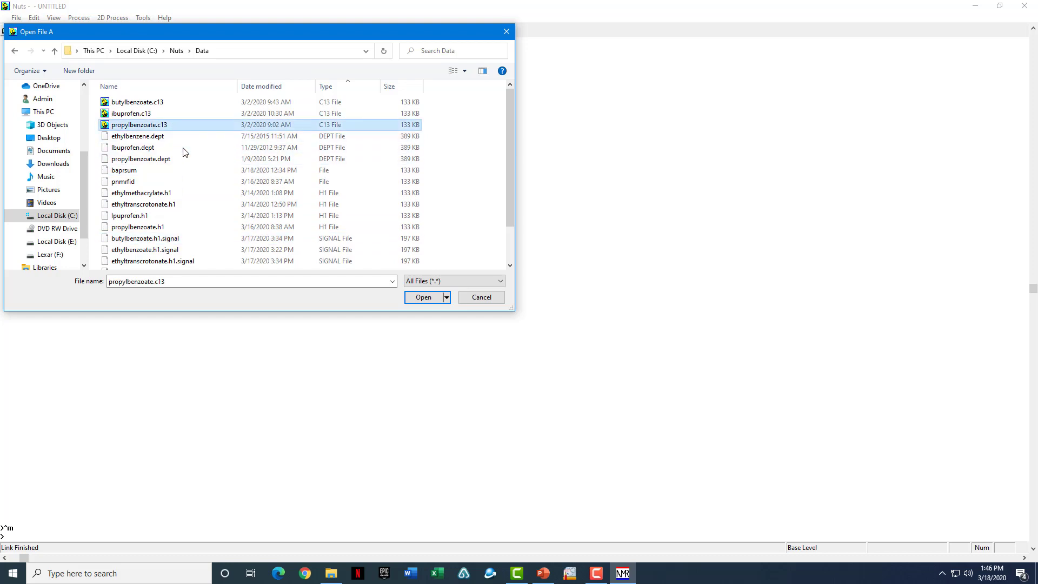
- Load propylbenzoate.c13 with comment 'Proyplbenzoate' and the user's name, then confirm
click(424, 298)
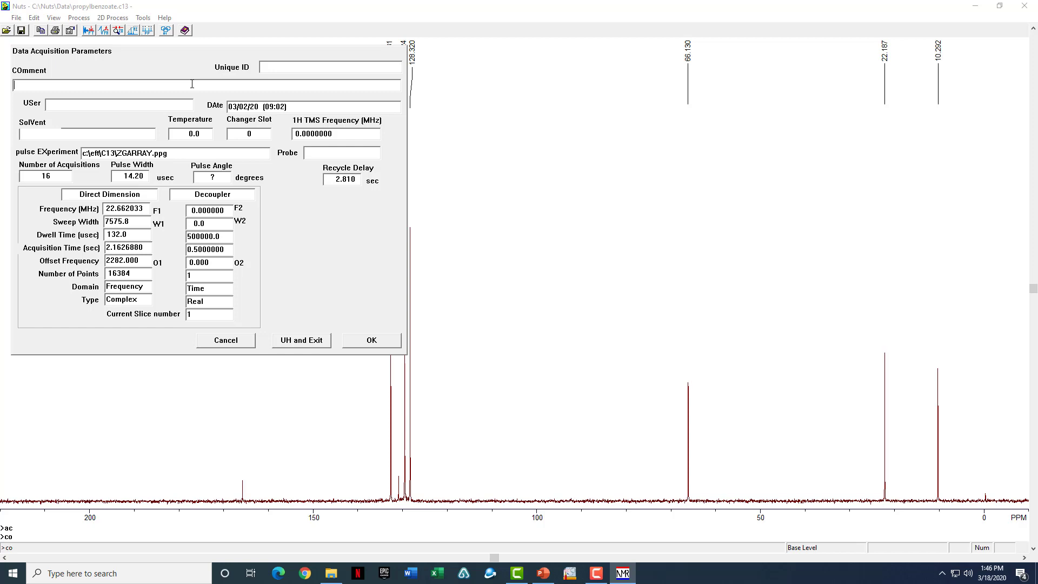
text(Proyplbenzoate)
key(Tab)
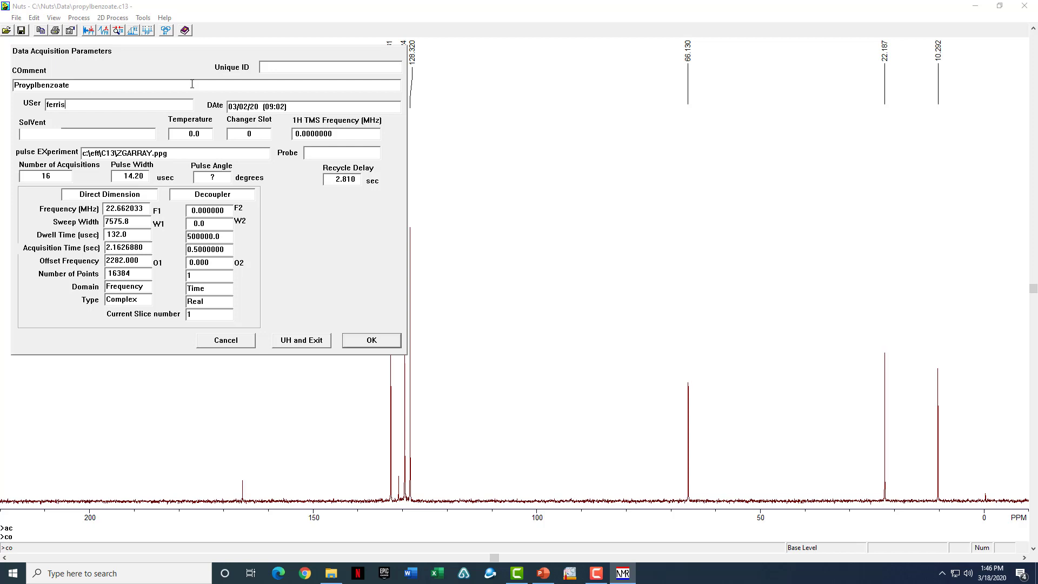
click(368, 341)
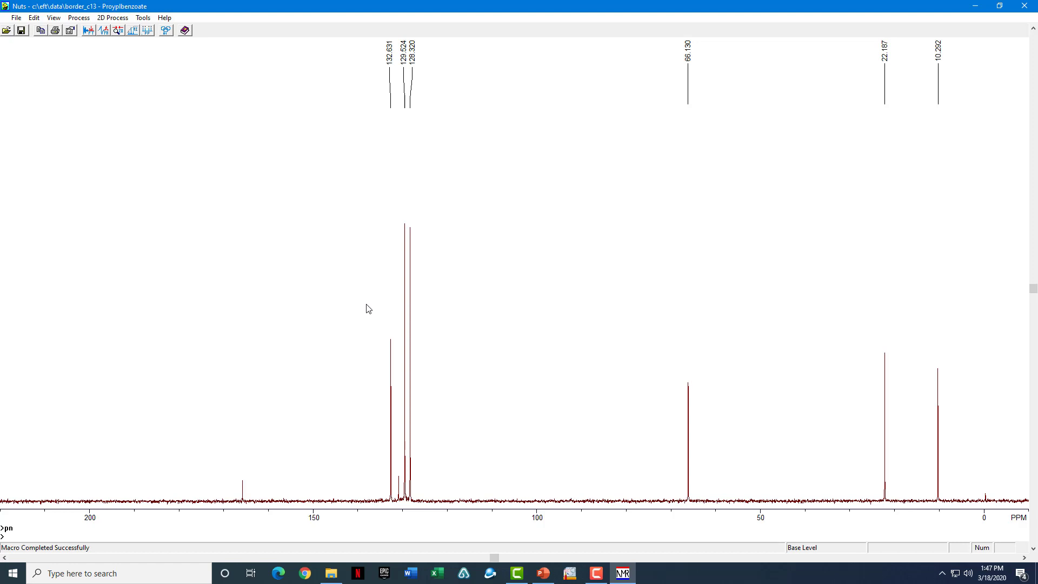
- Increase the propylbenzoate spectrum's vertical scale so all peaks stand taller
scroll(368, 309, up, 2)
scroll(368, 309, down, 2)
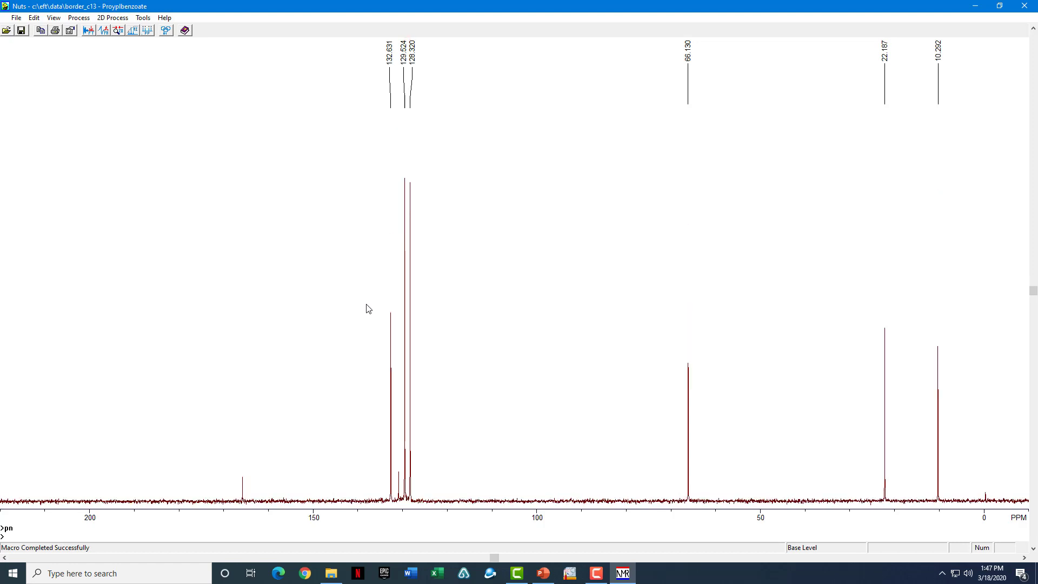
scroll(368, 308, up, 1)
key(Up)
key(Up)
key(Up)
key(Up)
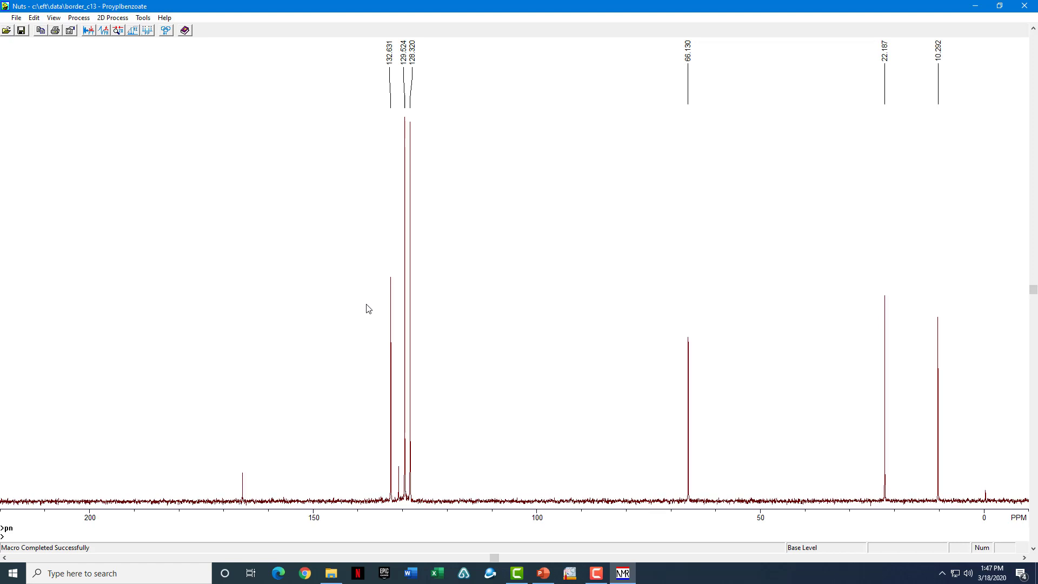
key(Down)
- Zoom into the narrow region around 0 ppm with ZO
right_click(734, 251)
mouse_move(784, 338)
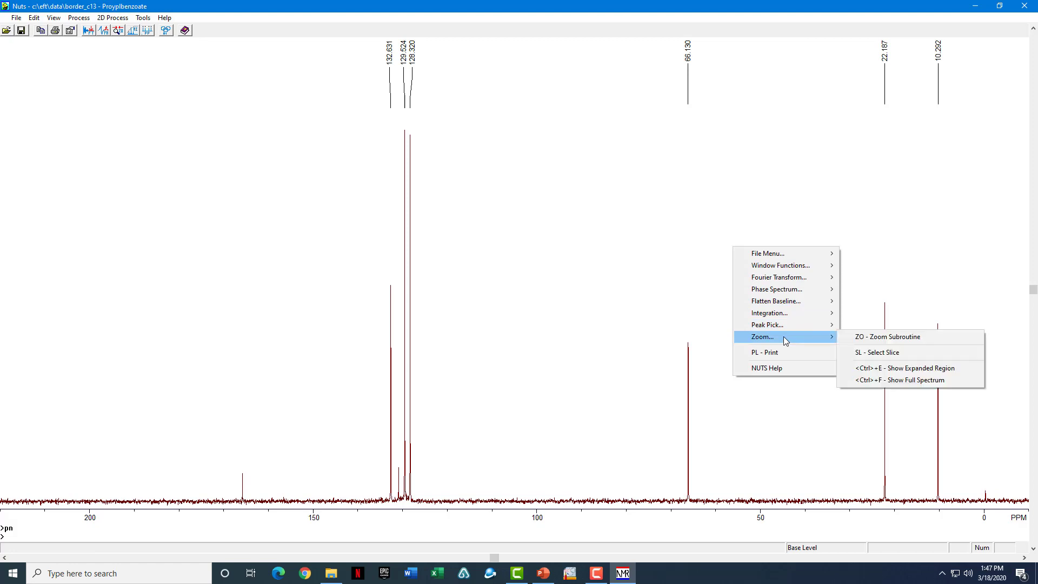
click(889, 342)
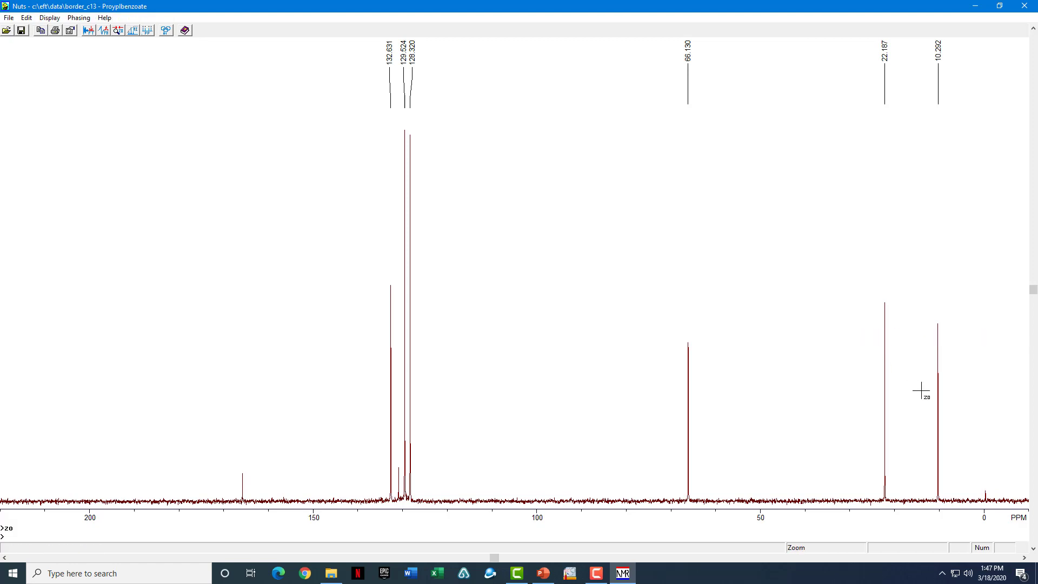
drag(973, 462, 997, 462)
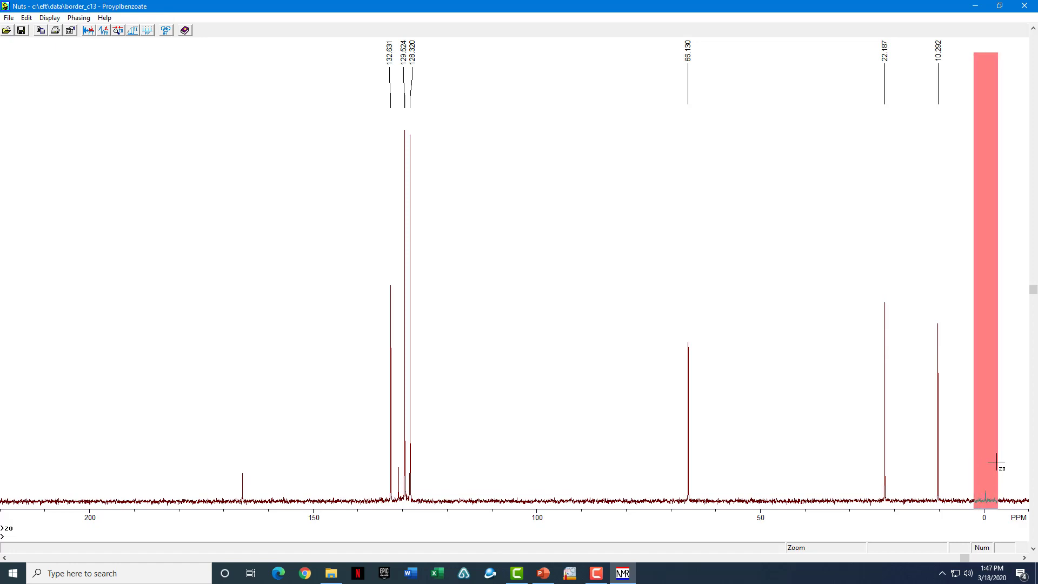
click(996, 464)
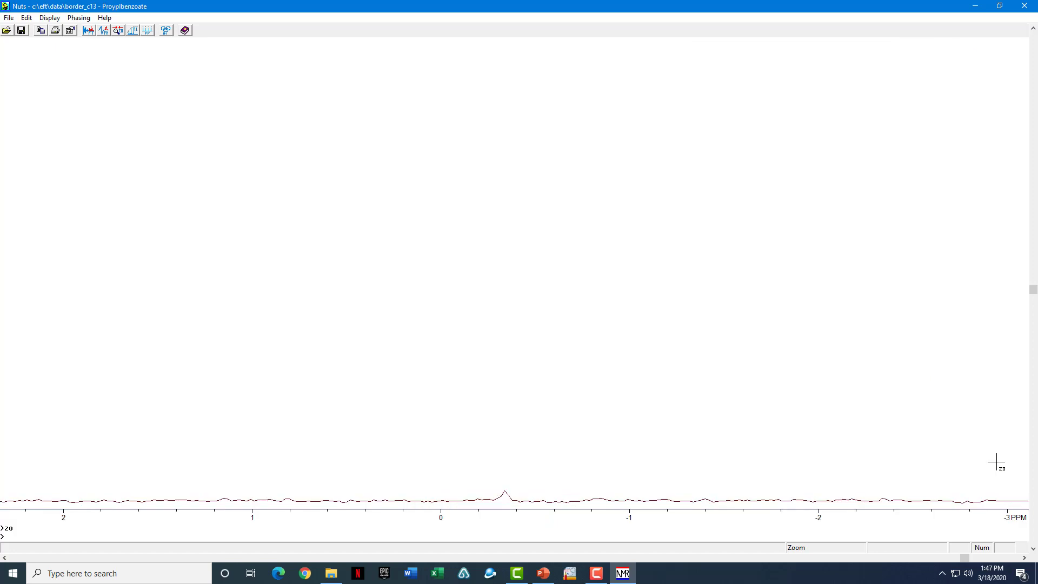
- Reference the small TMS peak to 0 ppm with SZ - Set Zero
scroll(996, 463, up, 5)
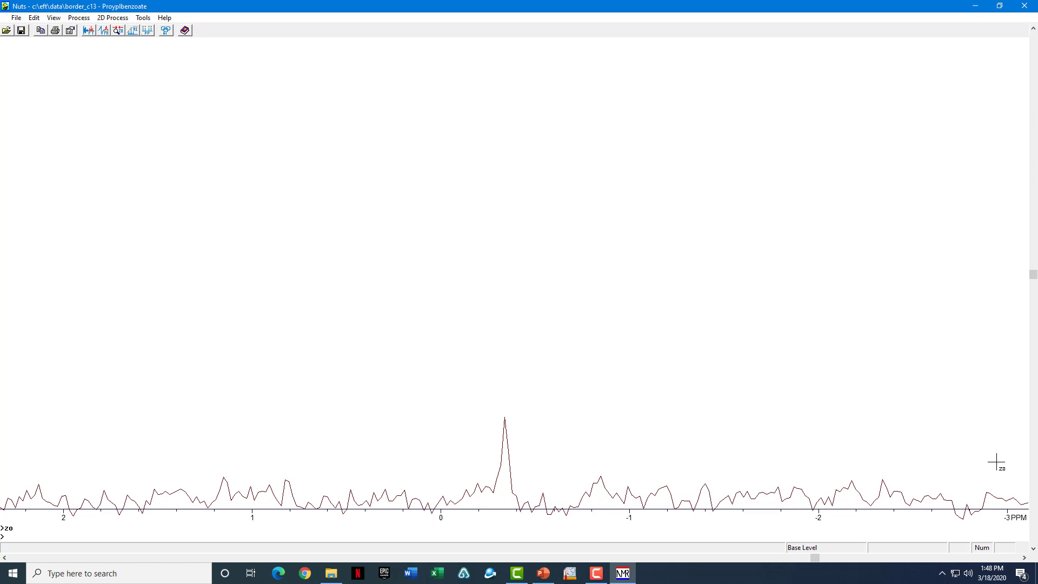
right_click(628, 233)
mouse_move(712, 311)
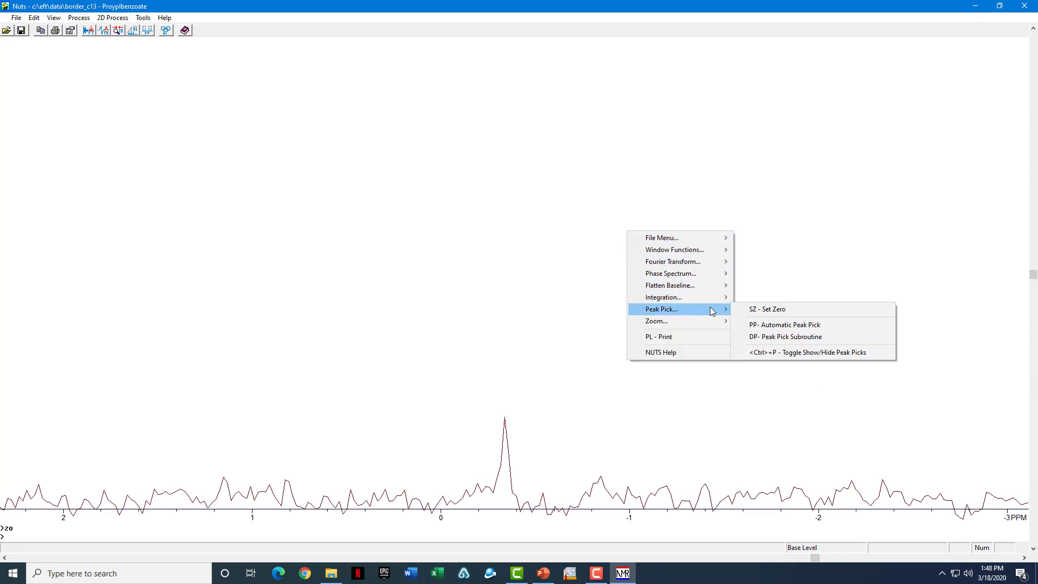
click(783, 313)
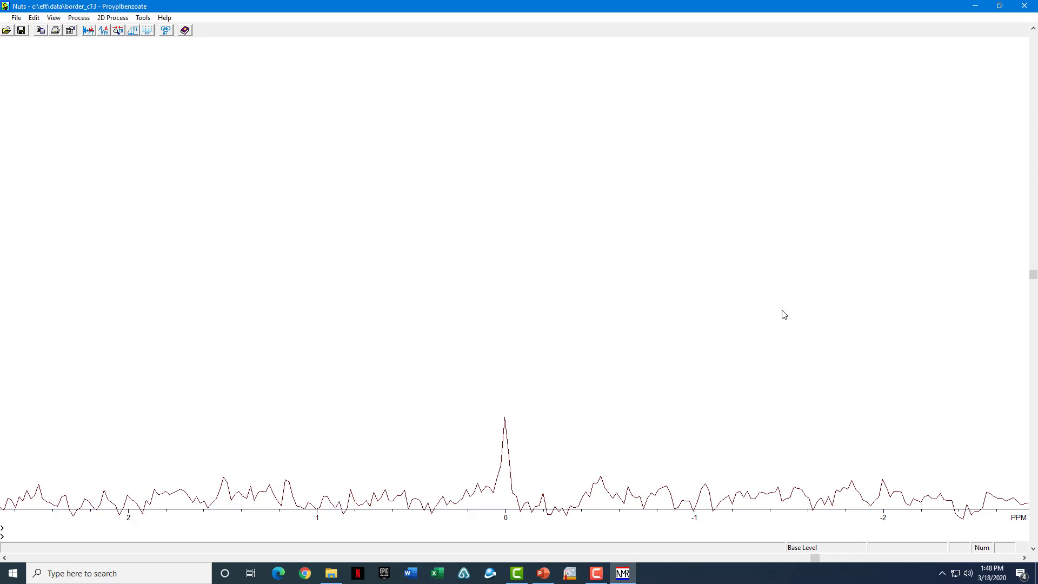
- Show the full spectrum from about 250 to -50 ppm at a lower vertical scale
key(Home)
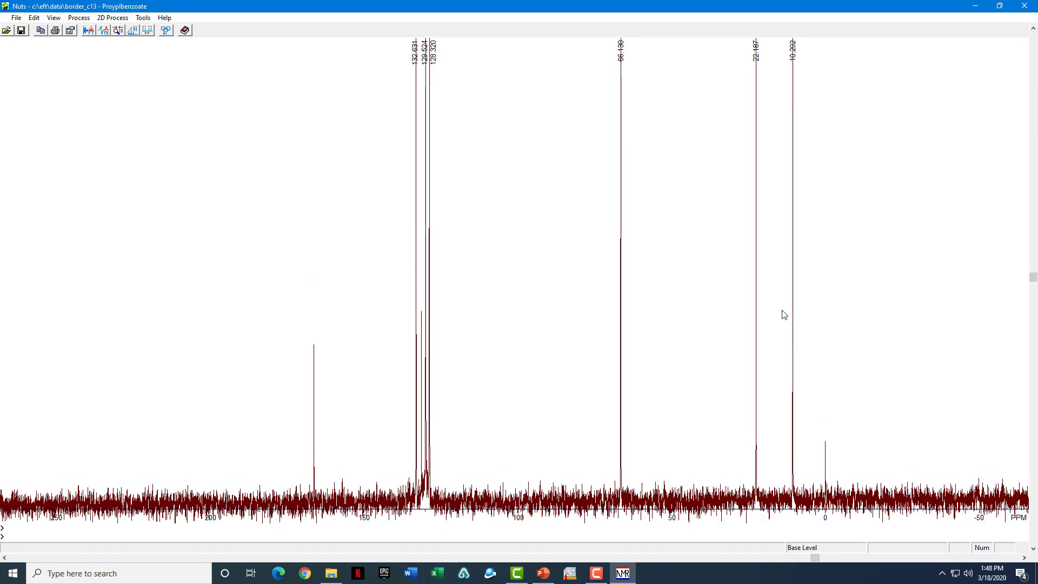
right_click(662, 247)
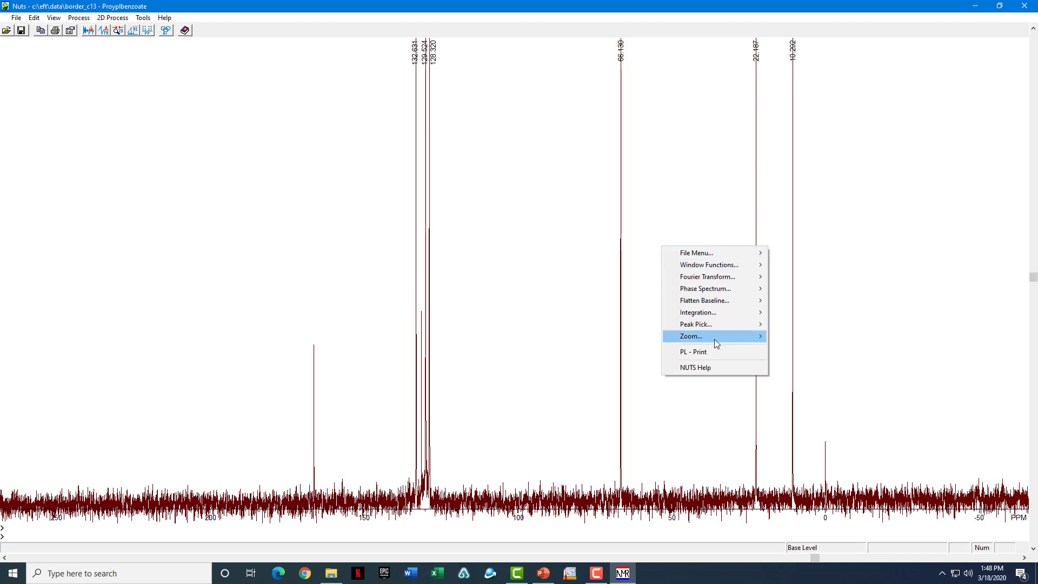
mouse_move(714, 338)
click(809, 379)
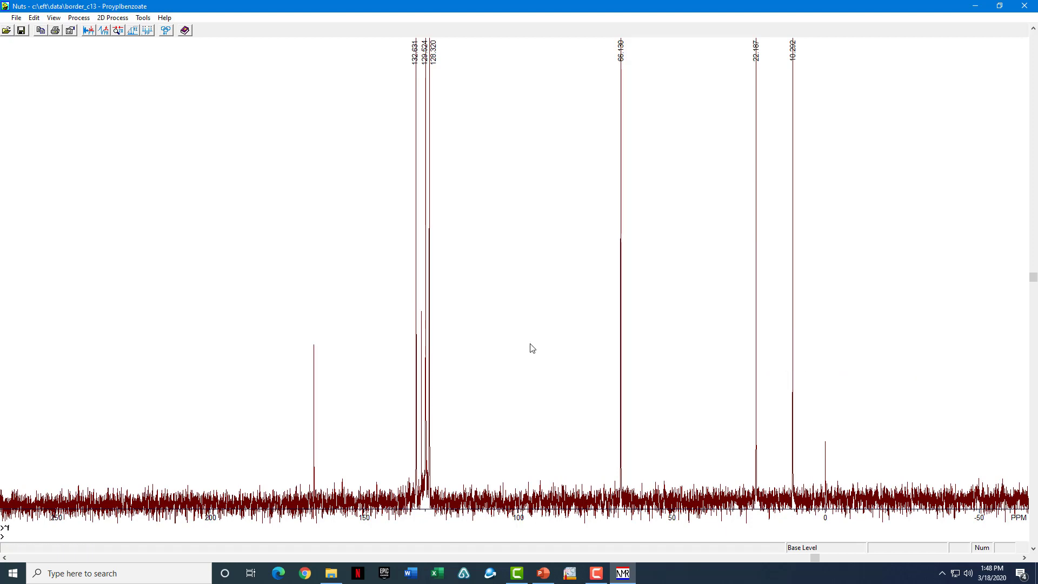
scroll(532, 348, down, 3)
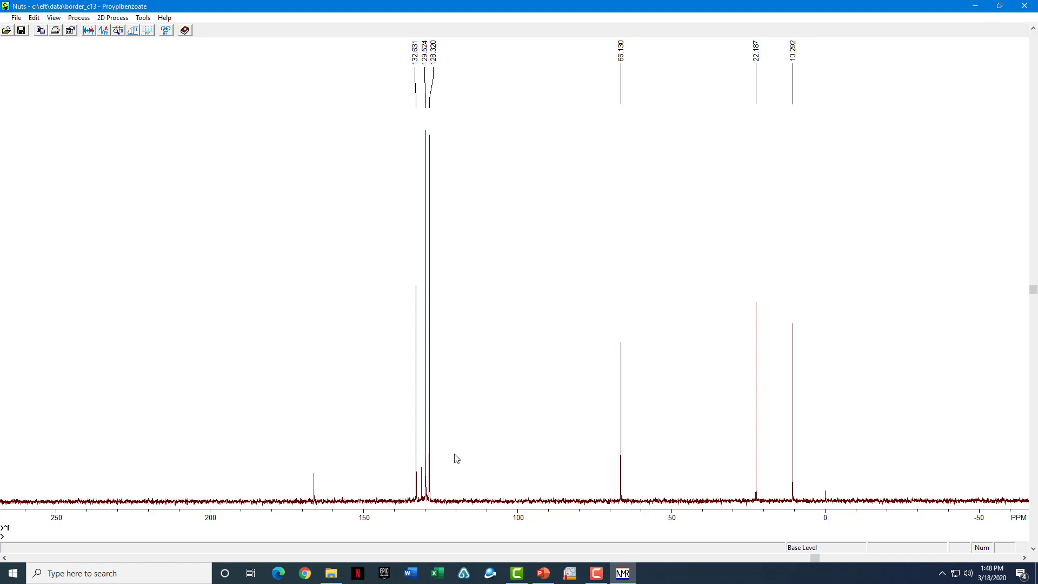
- Set the peak-pick threshold just above the noise and relabel peaks, adding 166.158 ppm
drag(455, 445, 466, 479)
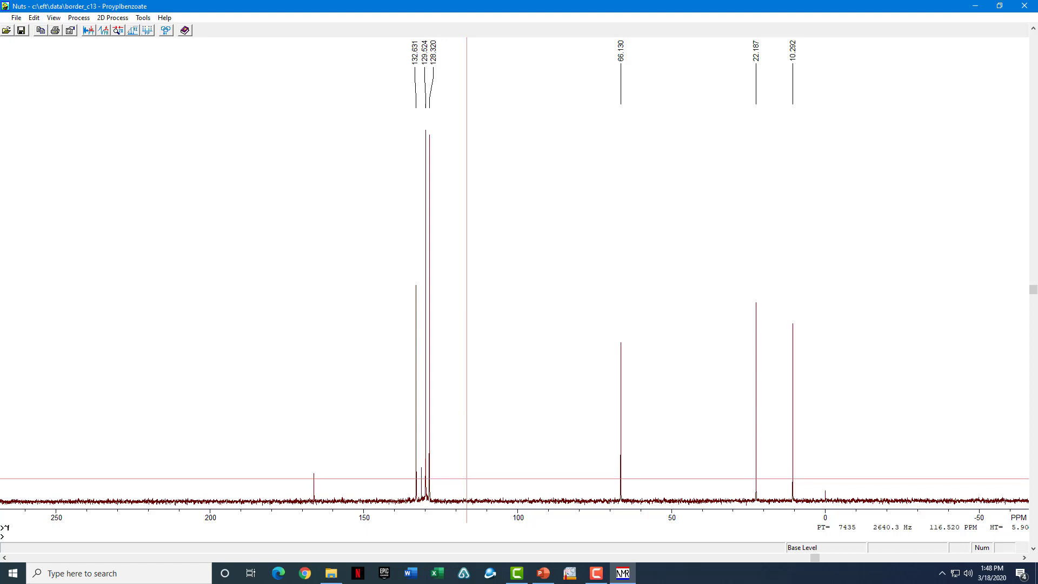
key(Return)
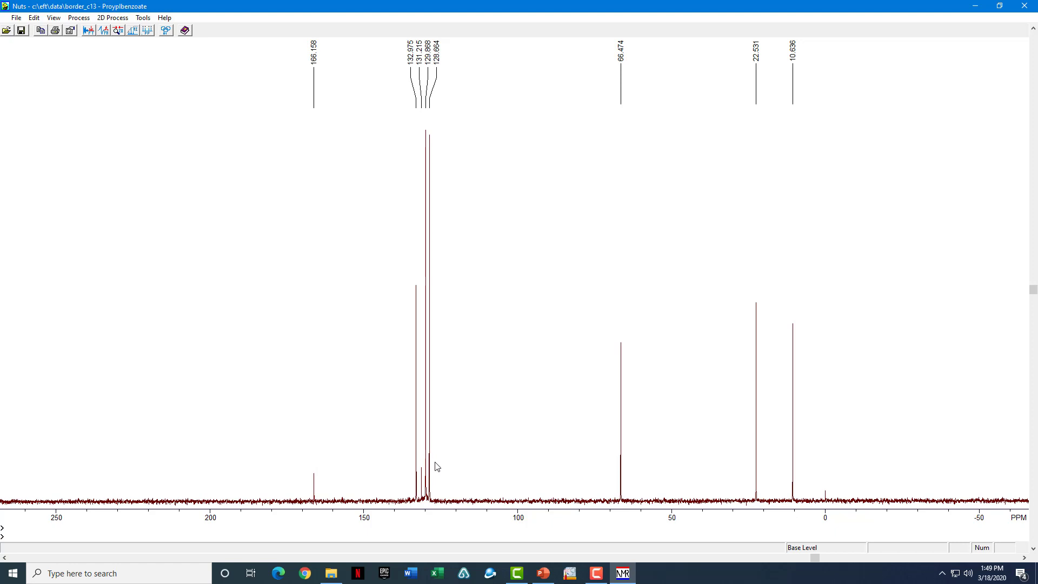
click(149, 508)
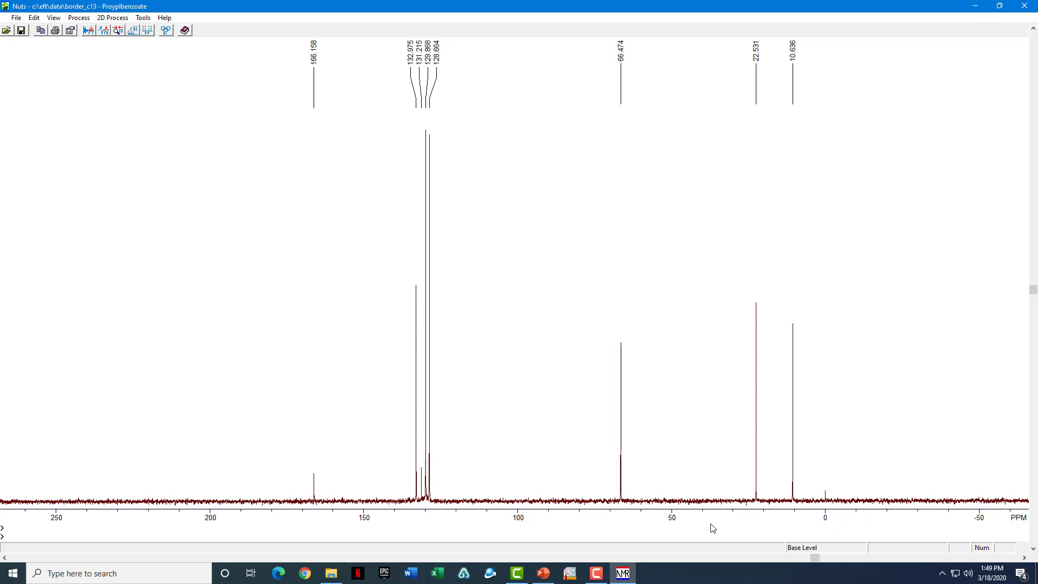
- Zoom the C13 spectrum to about 210 to -9 ppm using ZO
click(857, 510)
key(z)
key(o)
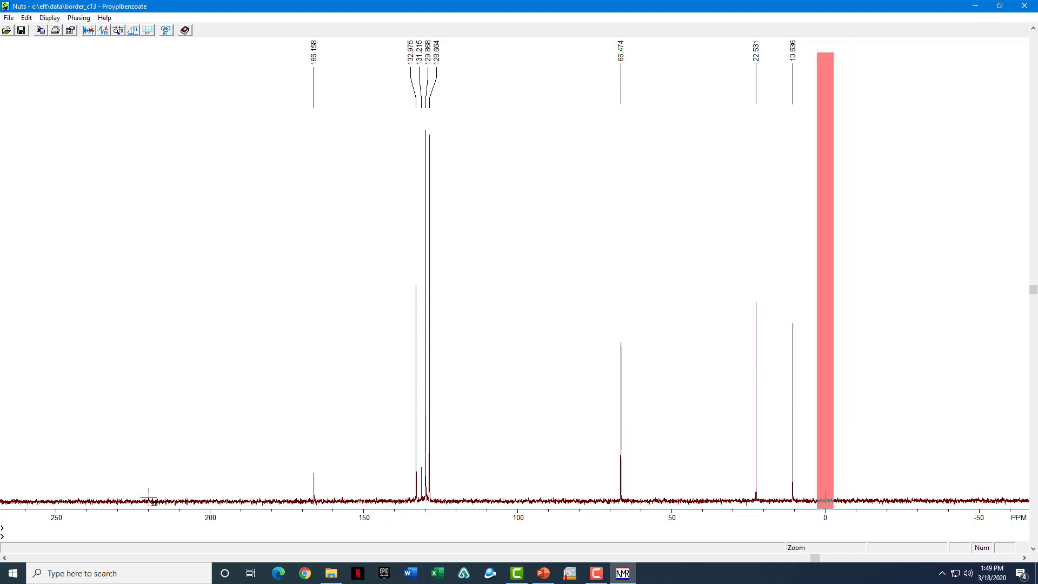
drag(148, 497, 859, 508)
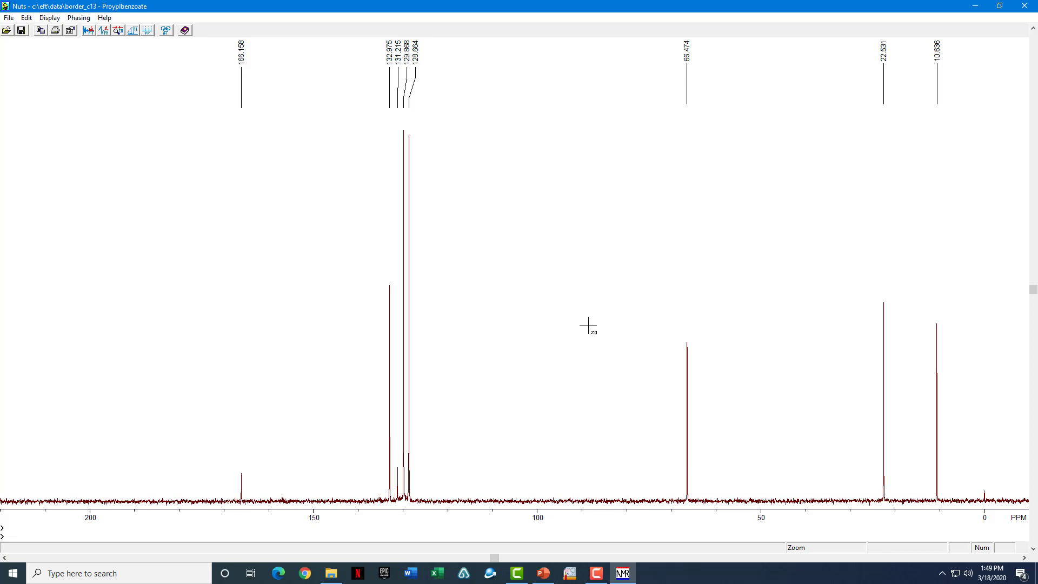
- Set the zoom Start PPM to 220, apply the range, and exit zoom mode
right_click(587, 326)
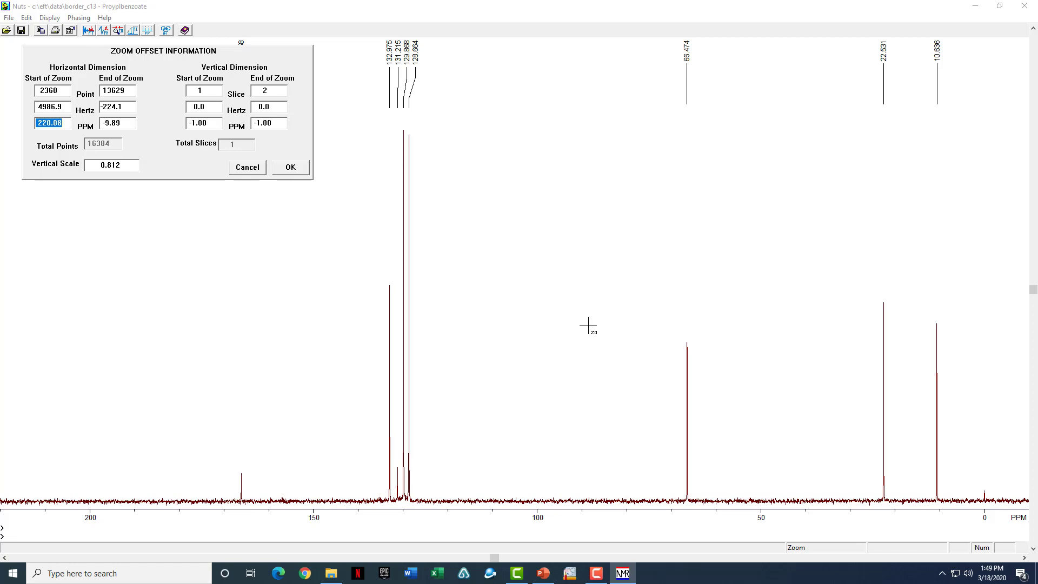
text(220)
key(Tab)
text(-)
key(Return)
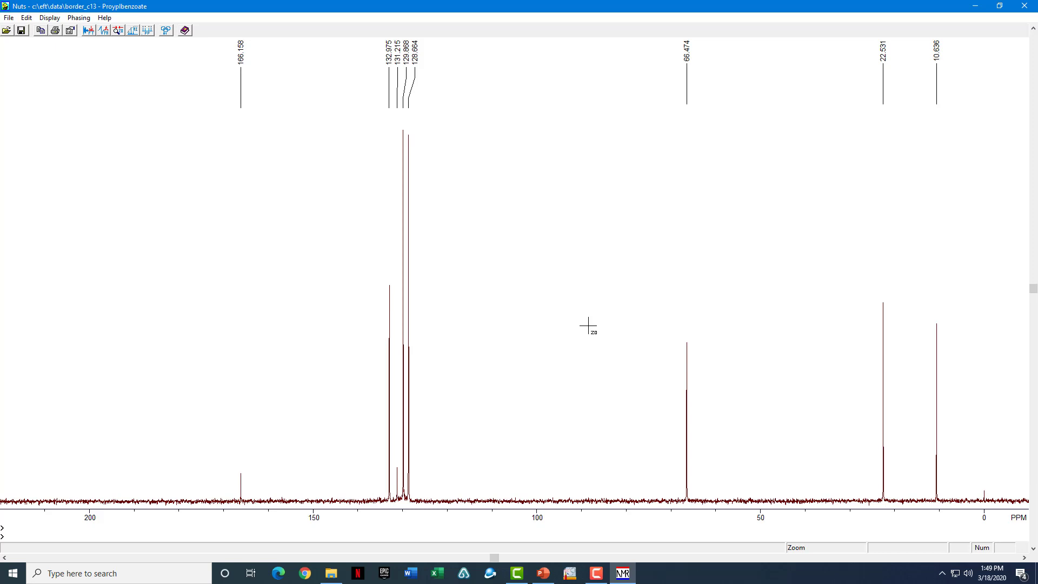
key(Escape)
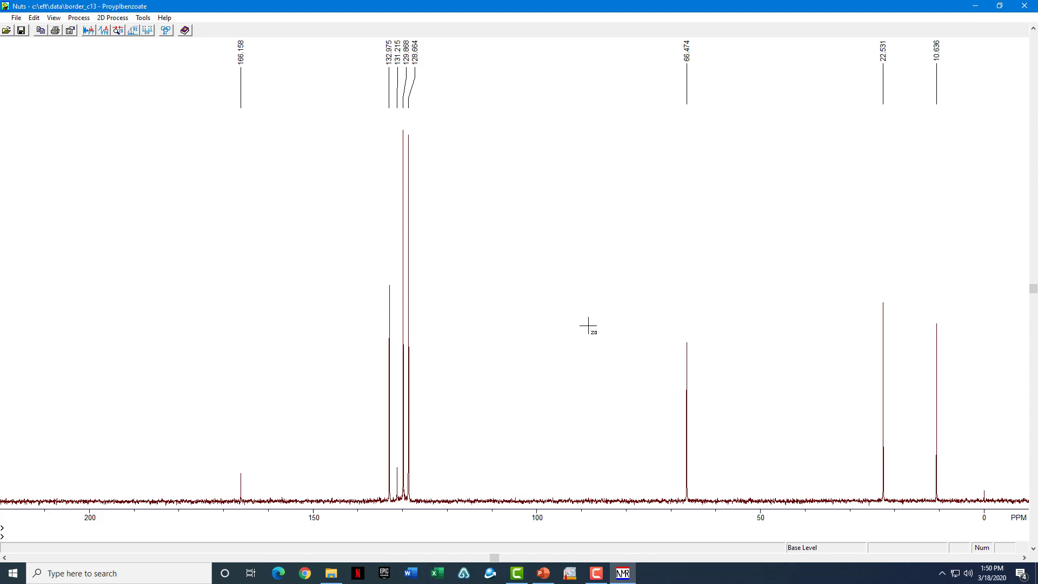
- Restore down the C13 spectrum window, move it right, and minimize it
click(999, 5)
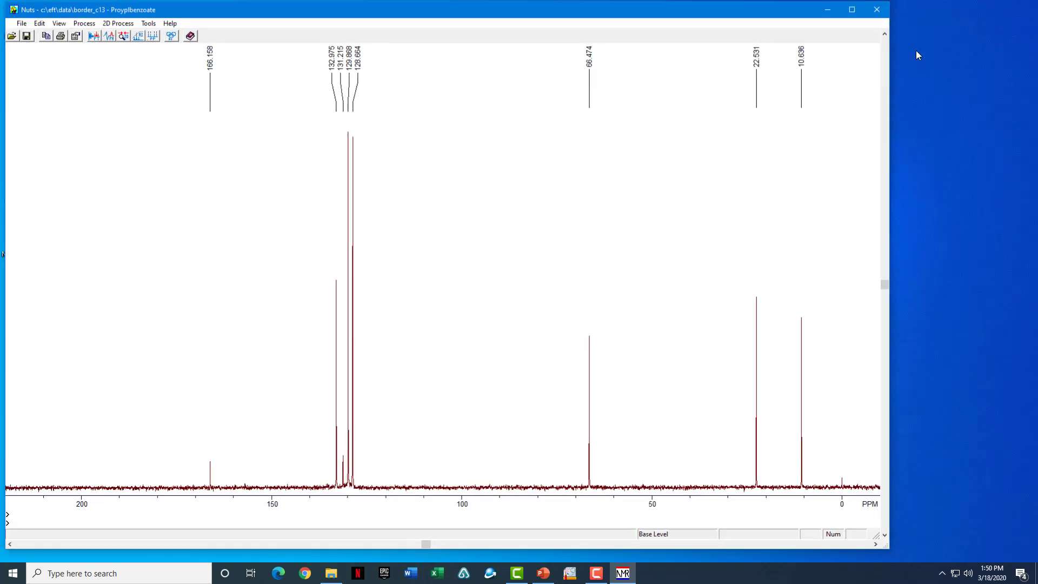
drag(738, 19, 832, 20)
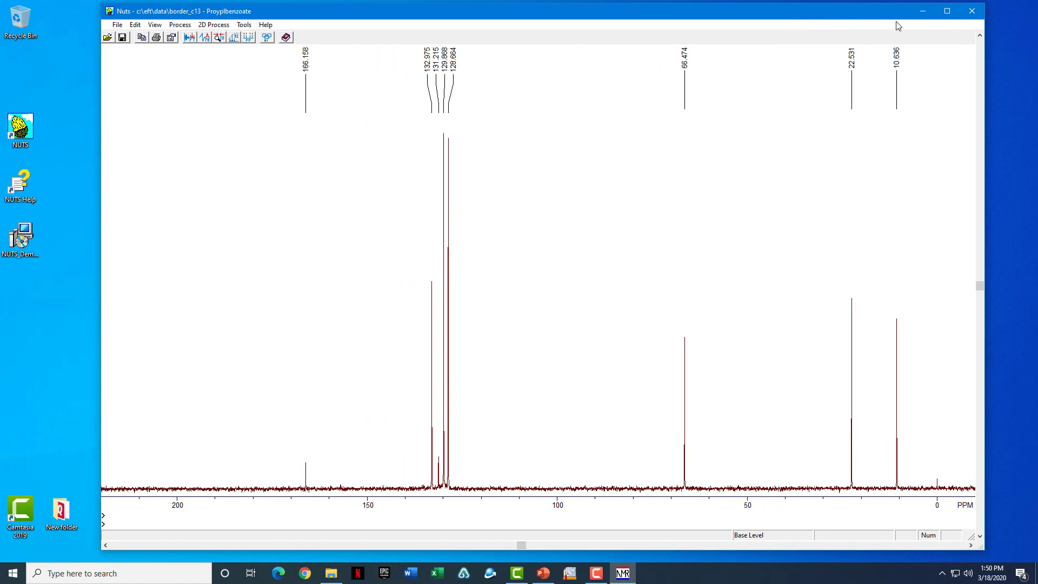
click(922, 12)
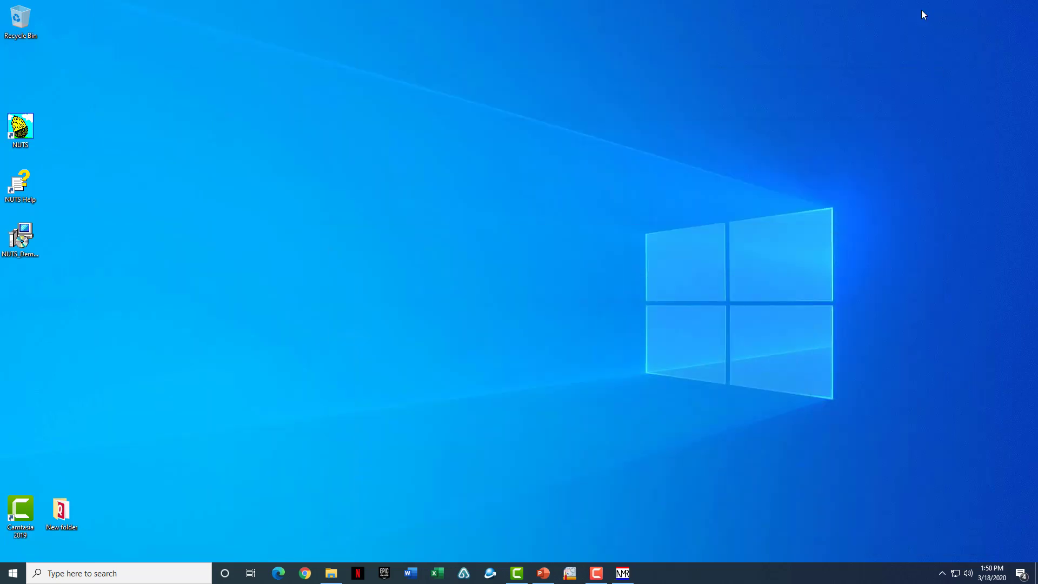
- Start a fresh NUTS session and run the aii_DEPT.mac macro
double_click(21, 128)
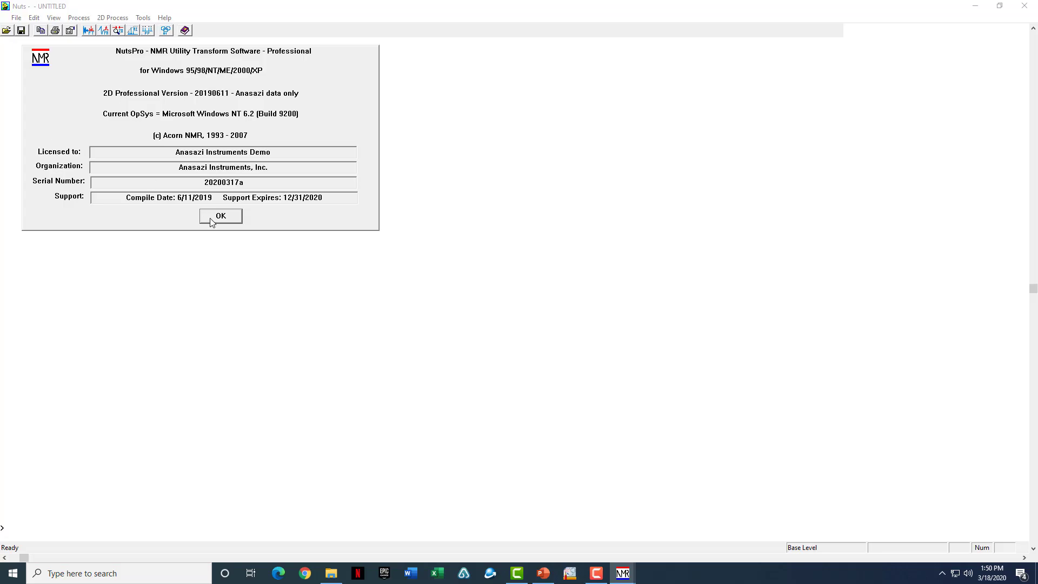
click(211, 219)
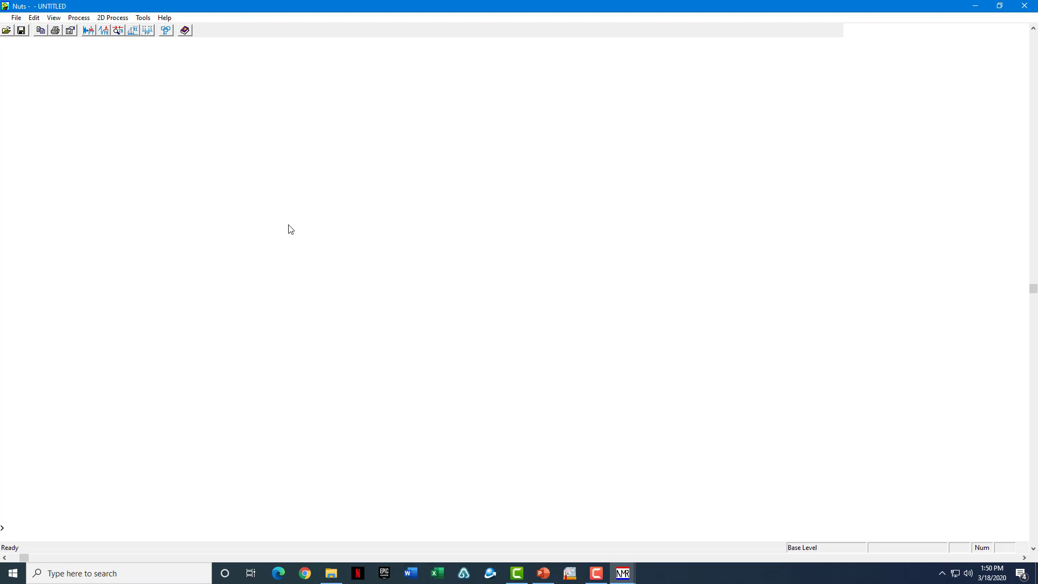
right_click(403, 209)
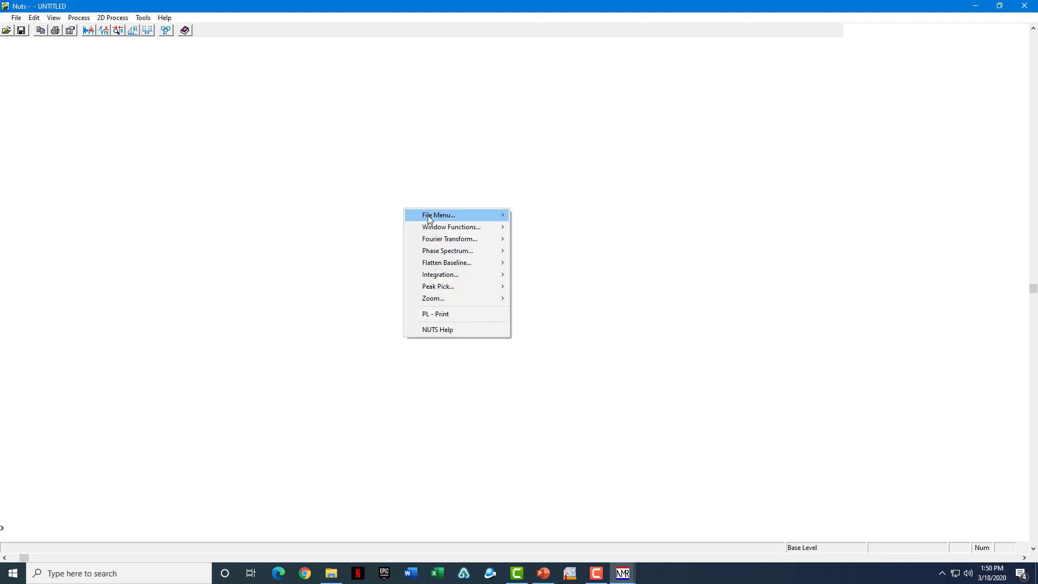
mouse_move(454, 214)
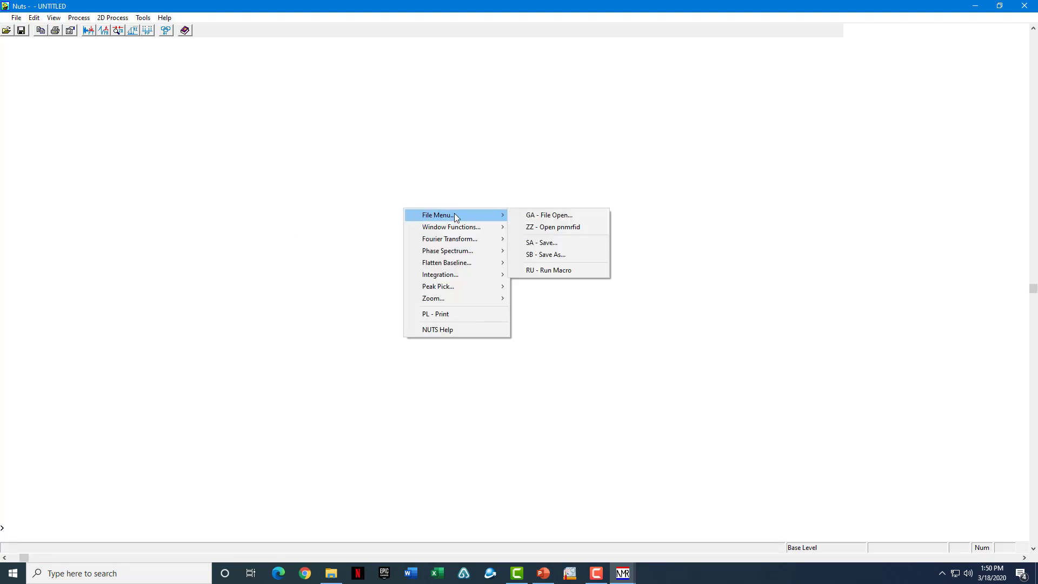
click(551, 271)
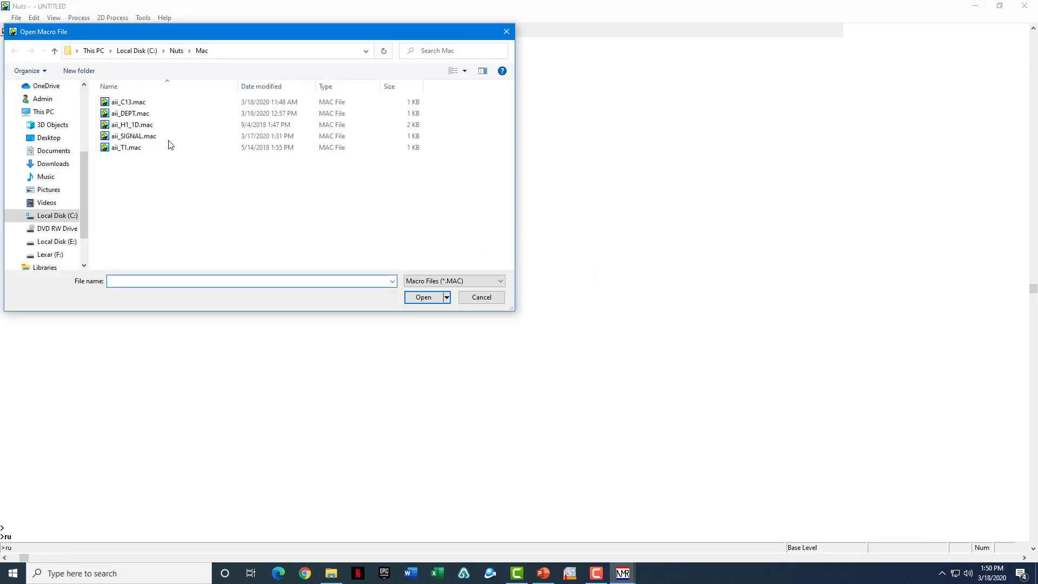
click(148, 116)
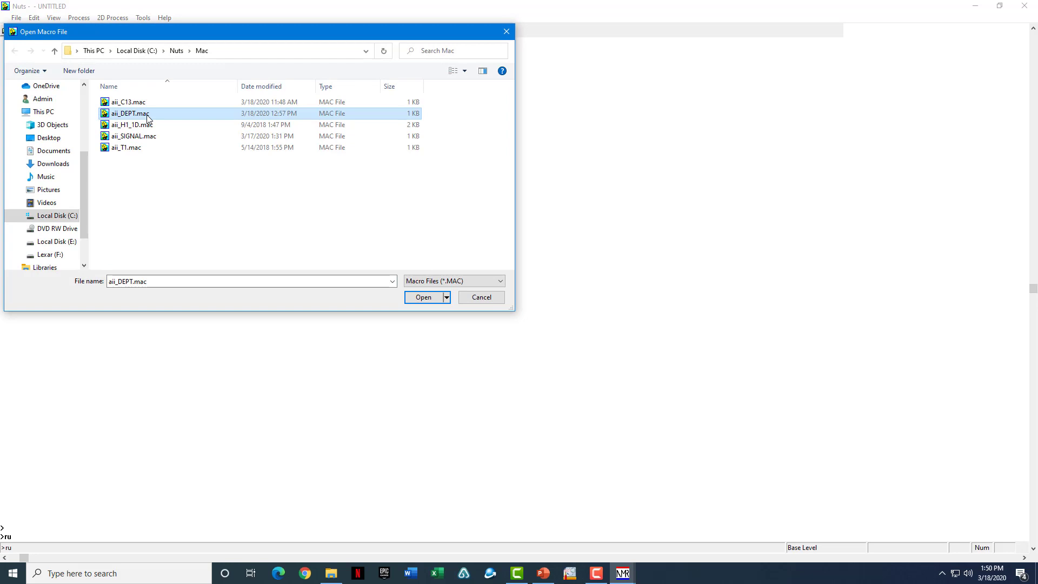
click(421, 299)
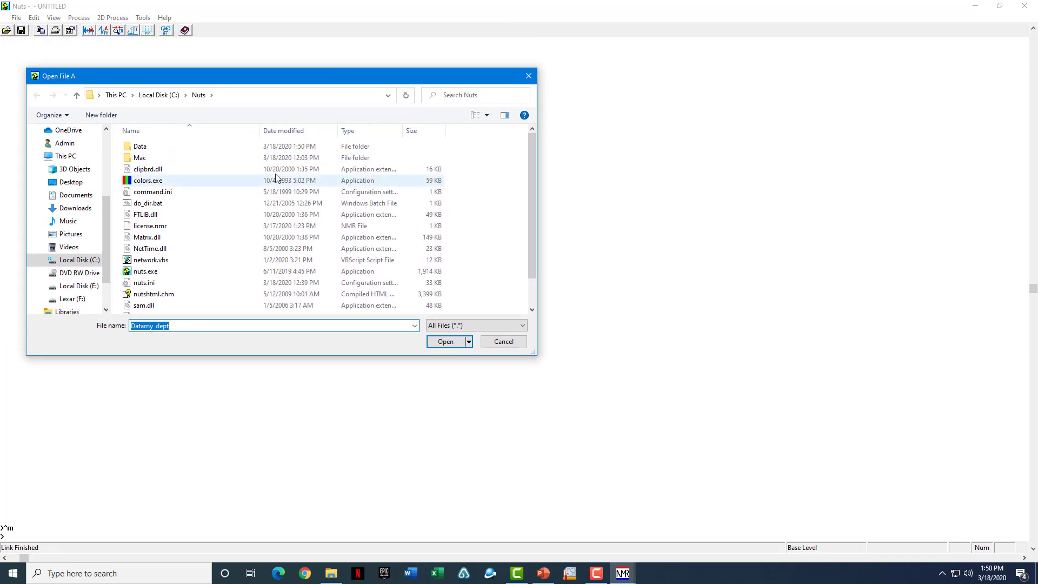
- Pick propylbenzoate.dept from the Data folder as the DEPT file to load
double_click(216, 148)
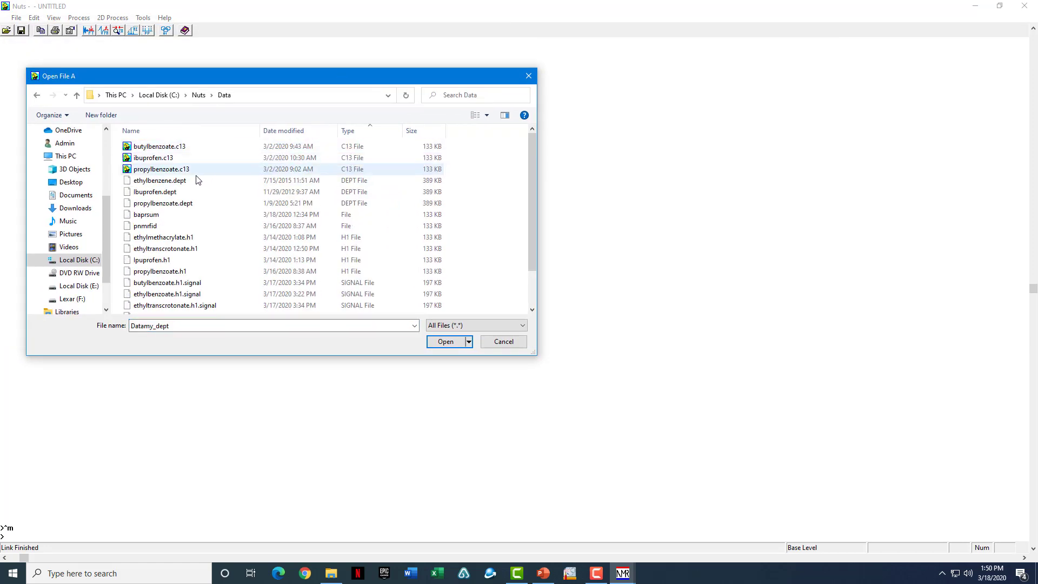
click(191, 204)
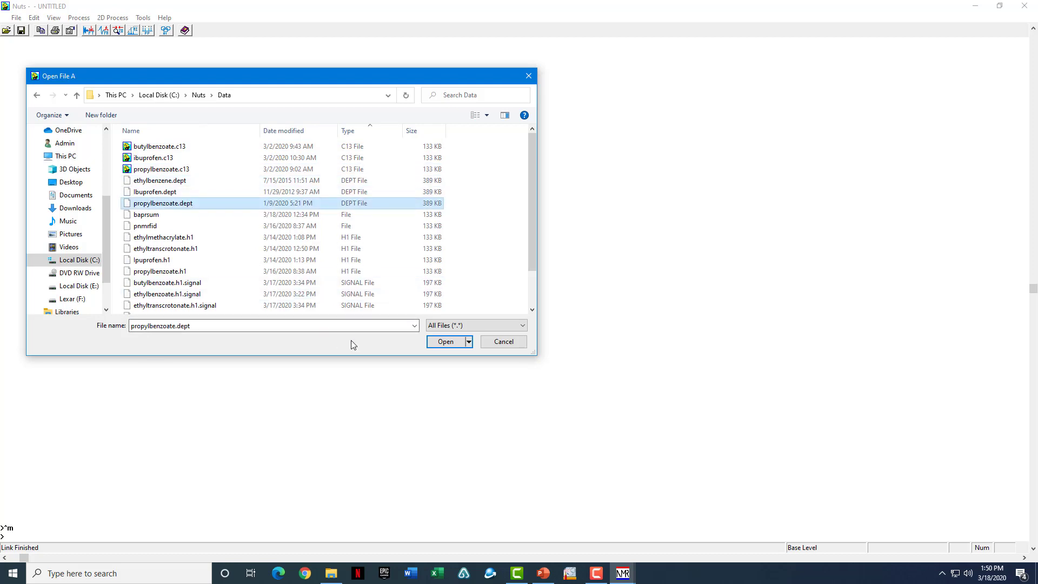
- Load the DEPT file with comment 'propylbezoate, DEPT' and the user's name, then finish processing
click(444, 342)
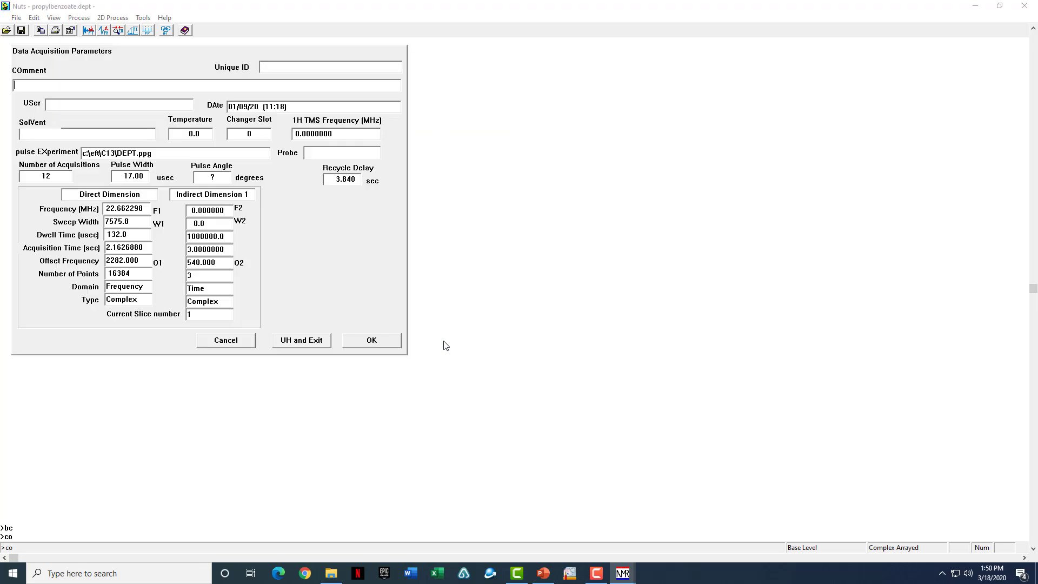
text(propylbezoate, DEPT)
click(121, 104)
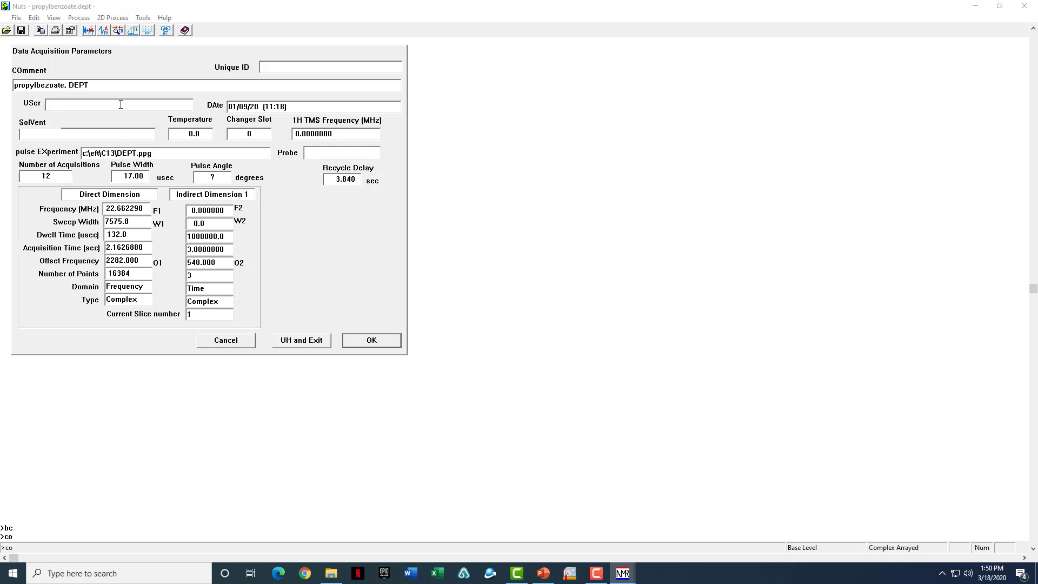
click(372, 340)
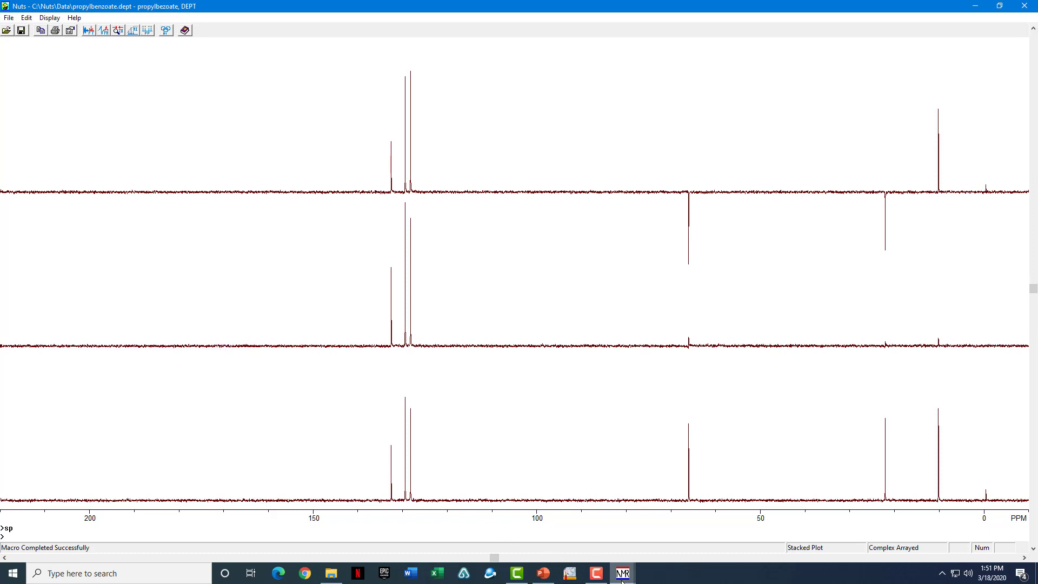
mouse_move(621, 573)
click(589, 548)
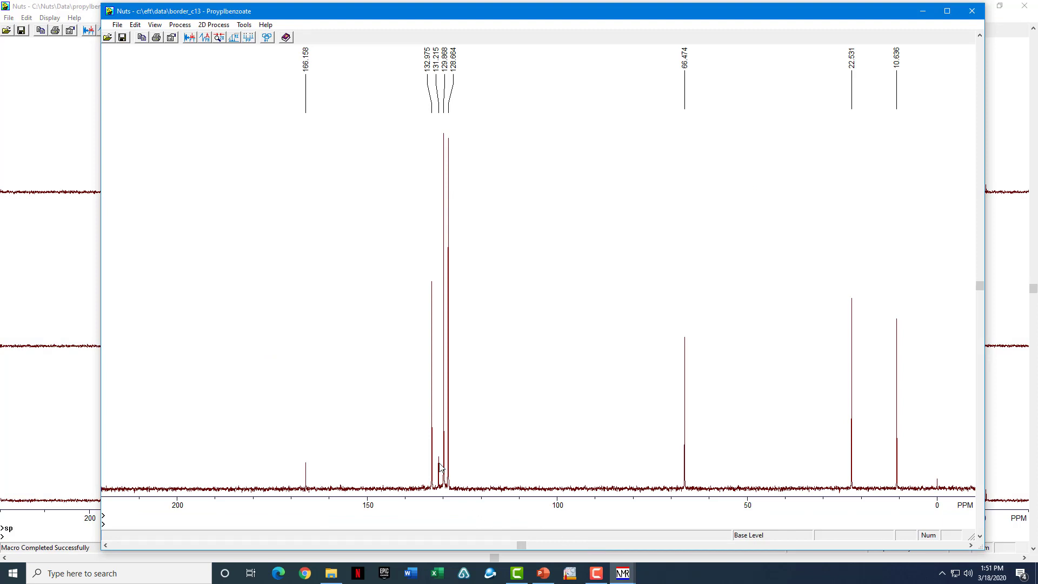
click(308, 468)
click(922, 11)
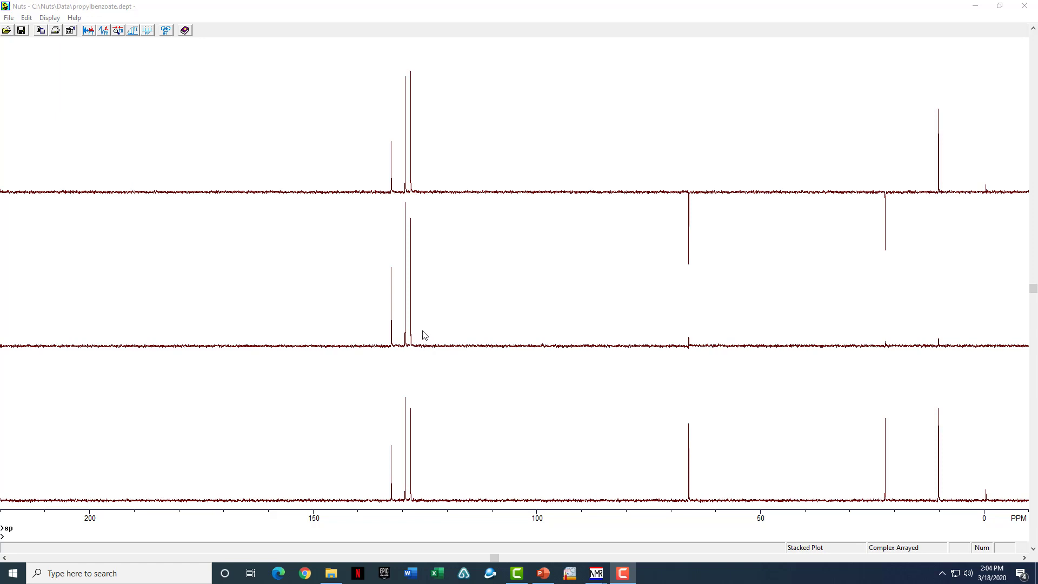
click(370, 292)
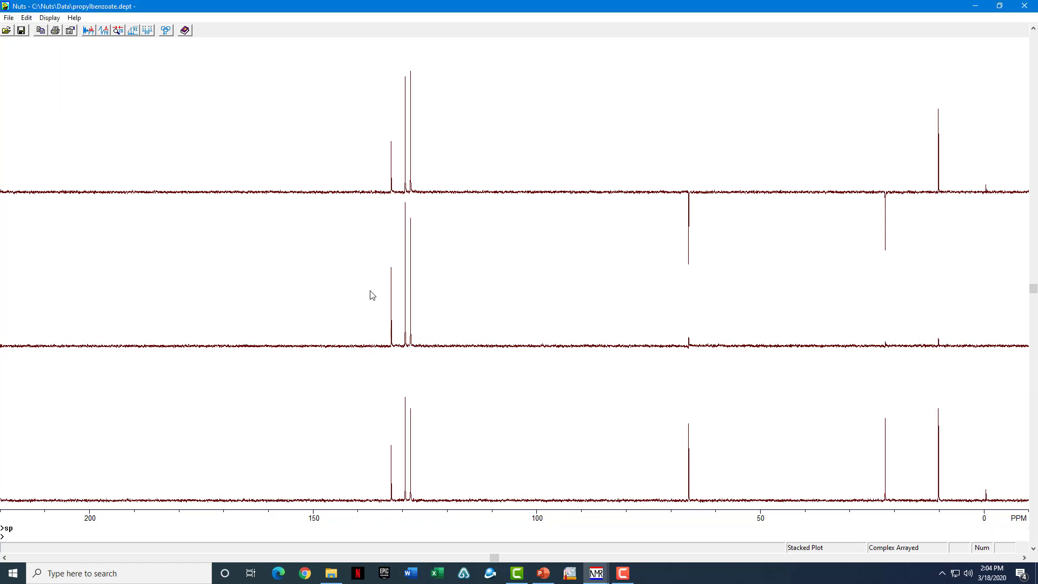
drag(423, 298, 422, 298)
click(939, 167)
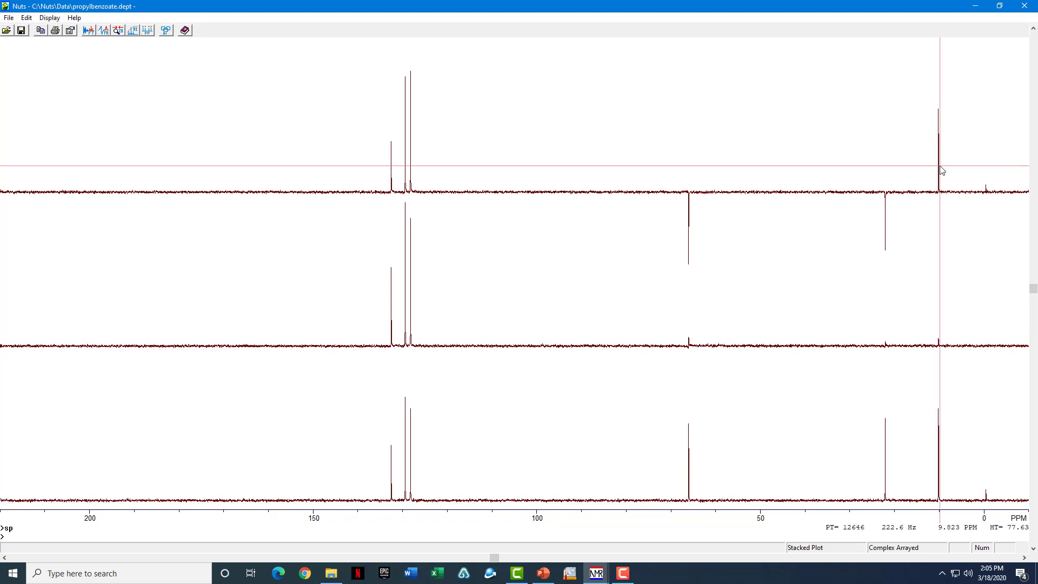
click(941, 167)
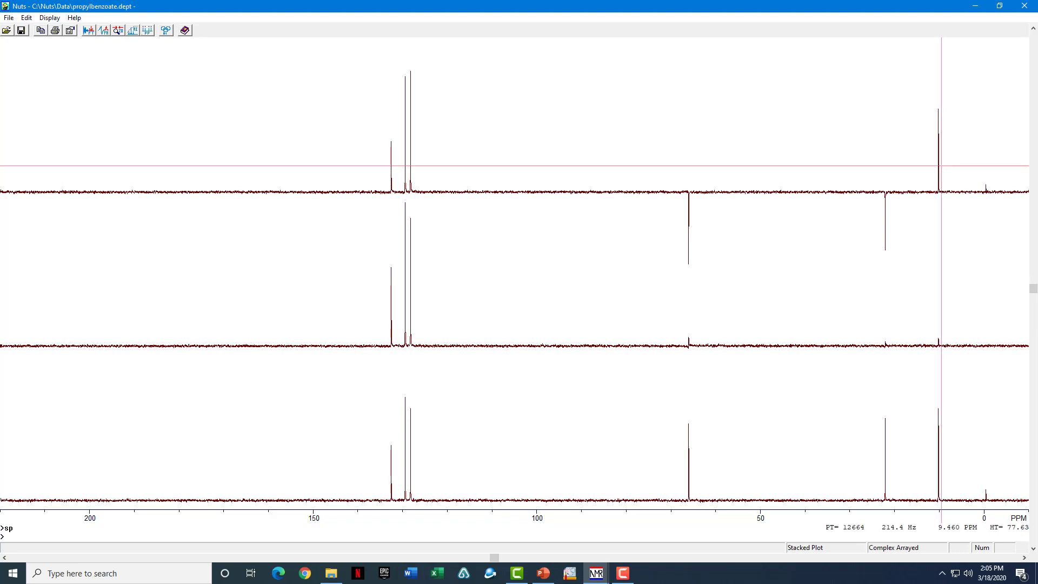
click(941, 166)
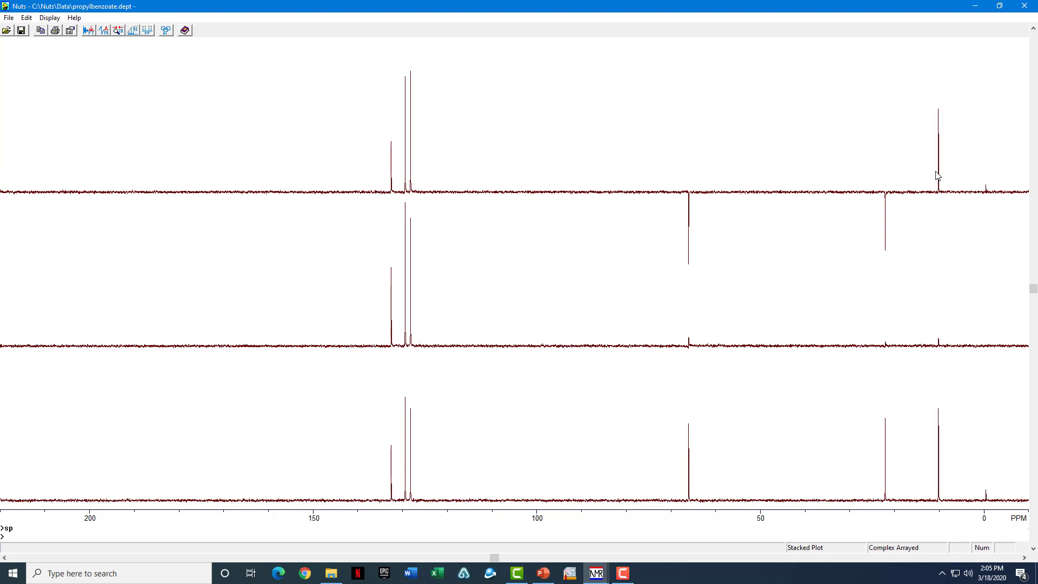
click(692, 239)
click(691, 238)
double_click(878, 238)
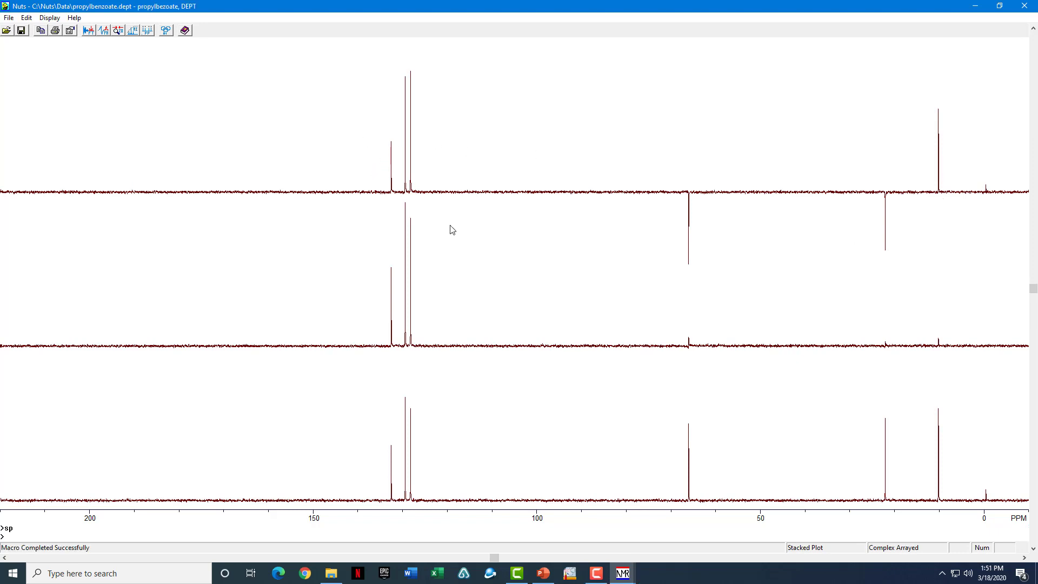
- Choose landscape orientation in Print Setup for the stacked DEPT plot, then close it
right_click(485, 228)
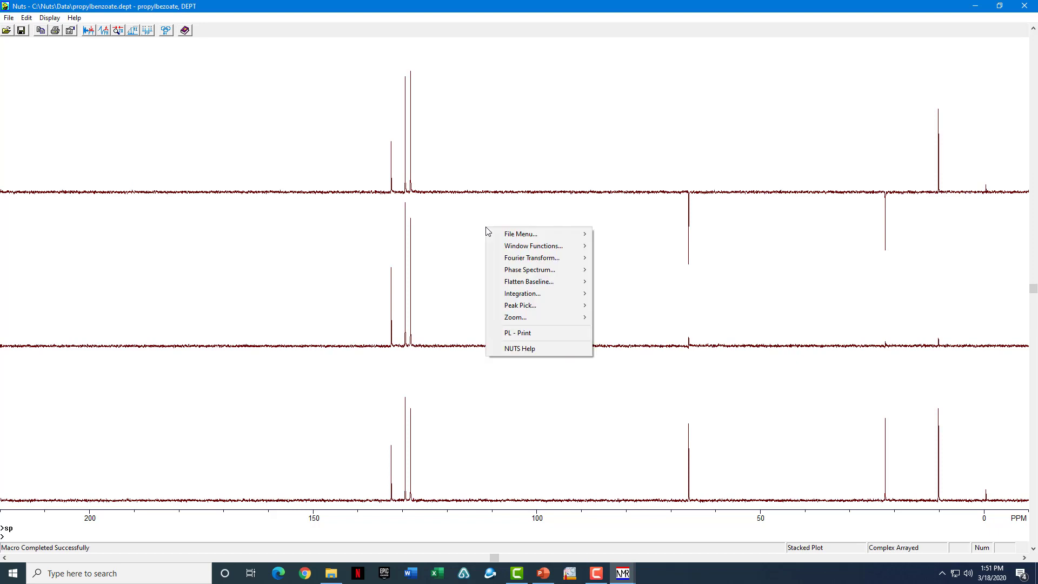
click(540, 332)
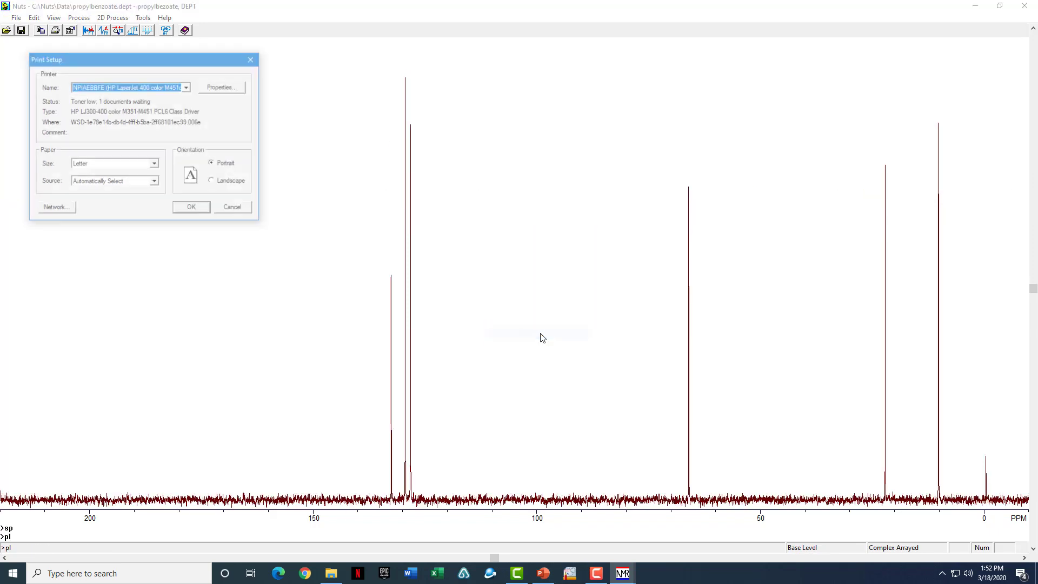
click(237, 183)
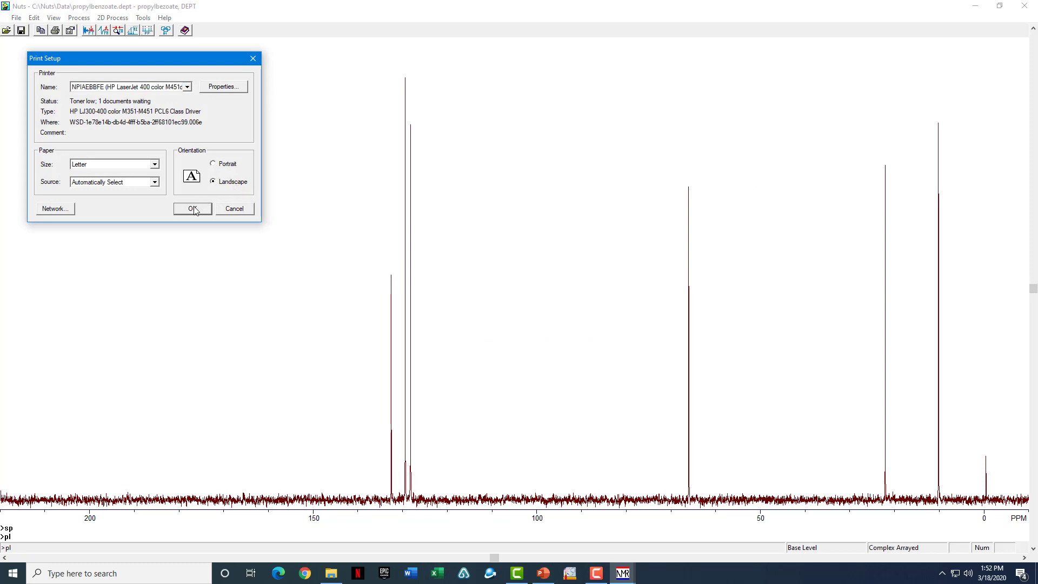
click(235, 208)
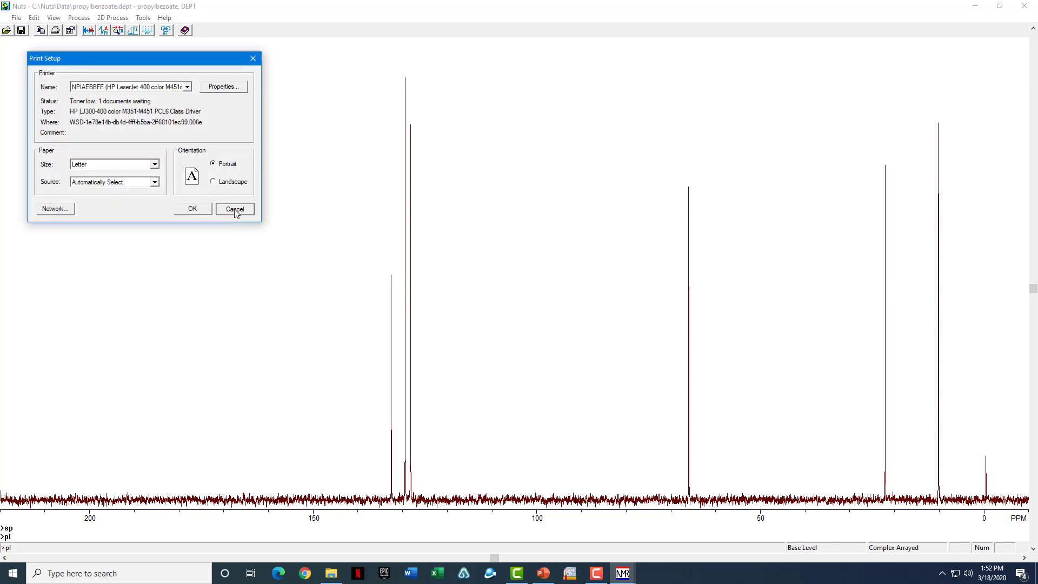